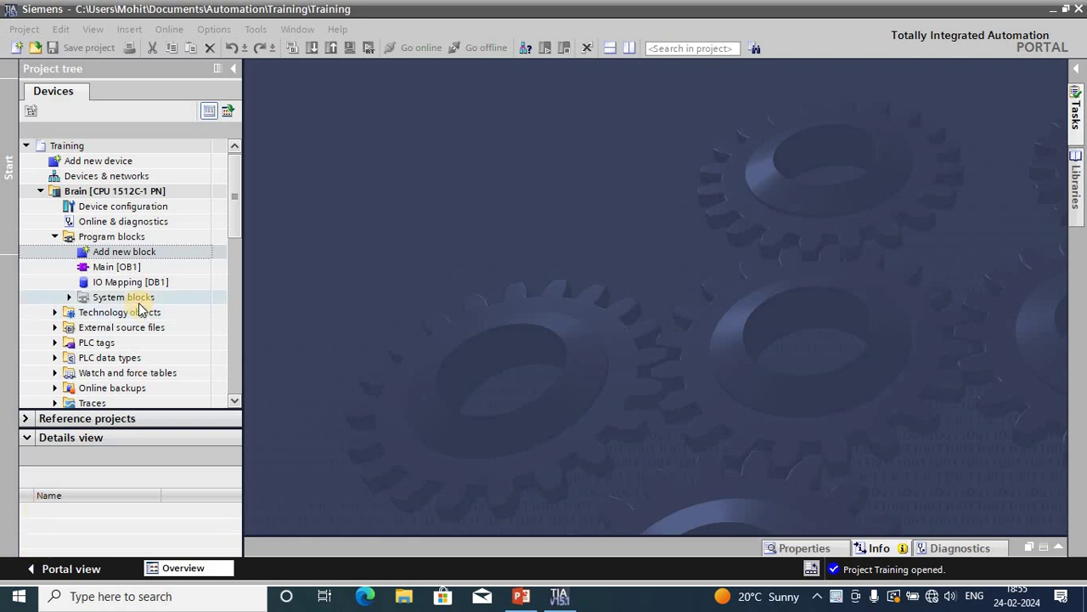
- Open the dialog for adding a new block to the program blocks of the Brain PLC
click(78, 191)
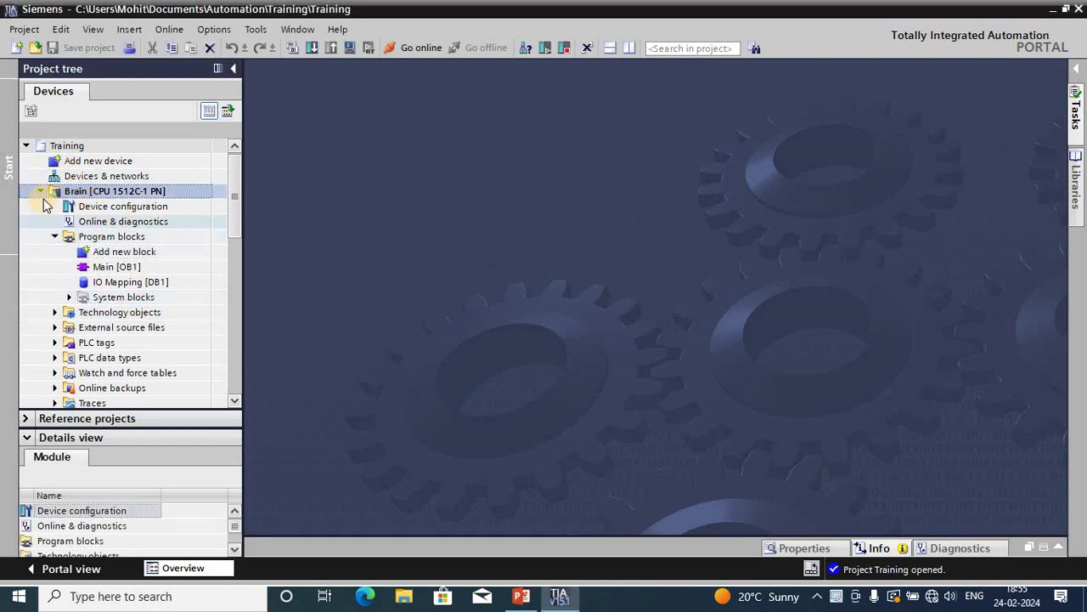
click(42, 191)
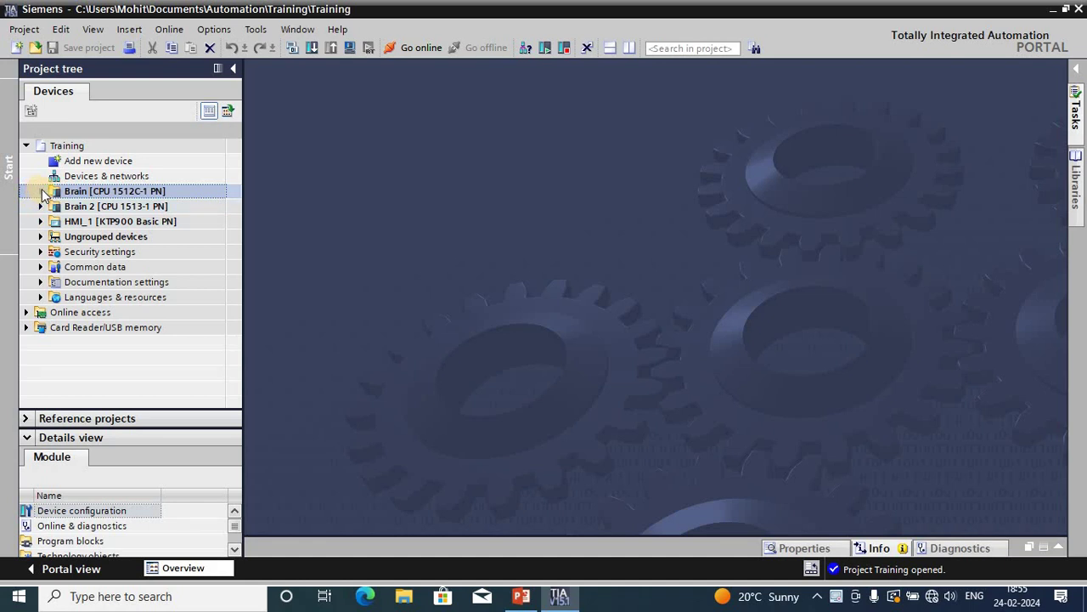
click(41, 191)
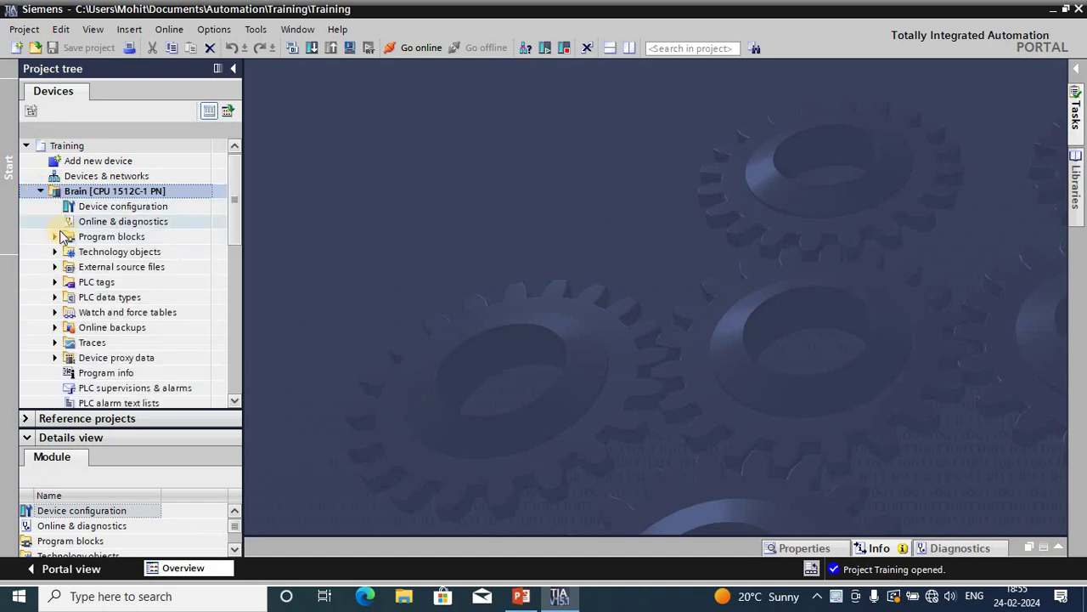
click(54, 237)
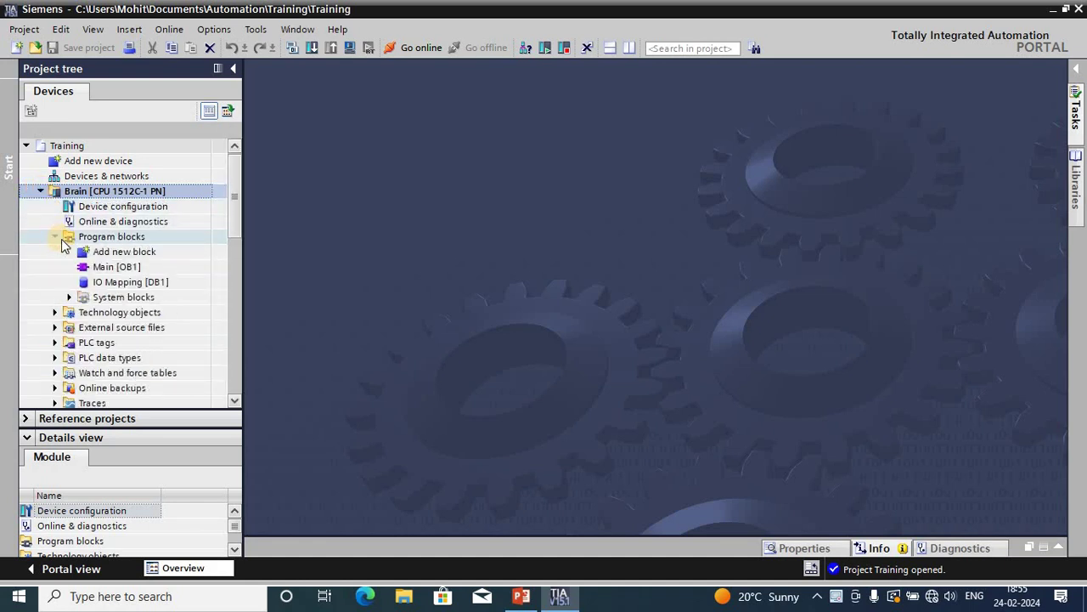
double_click(109, 254)
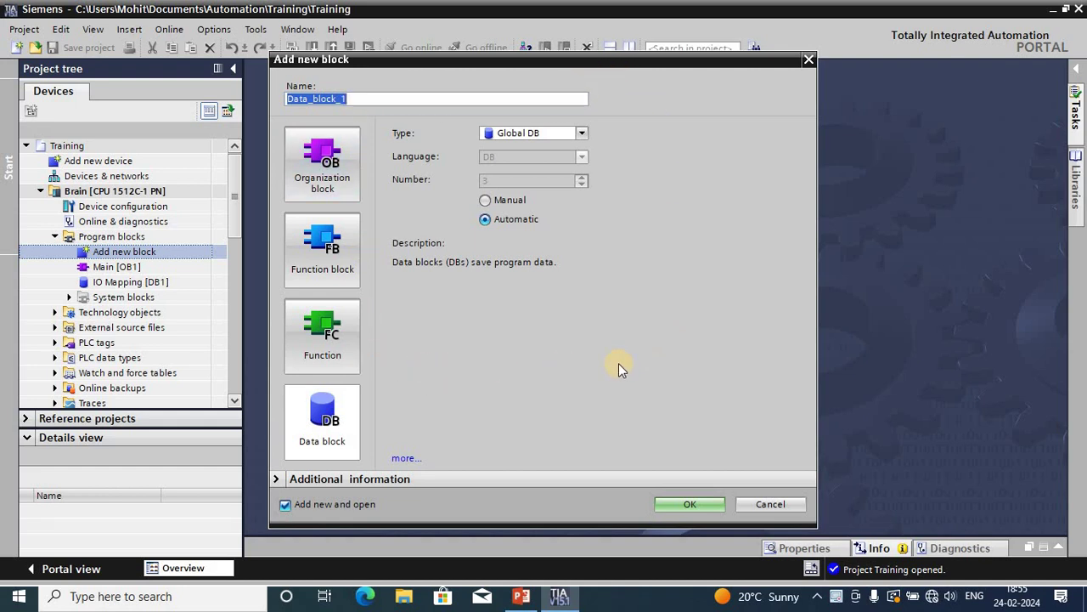
- Look through the options for the Organization block, Function block and Function types
click(316, 168)
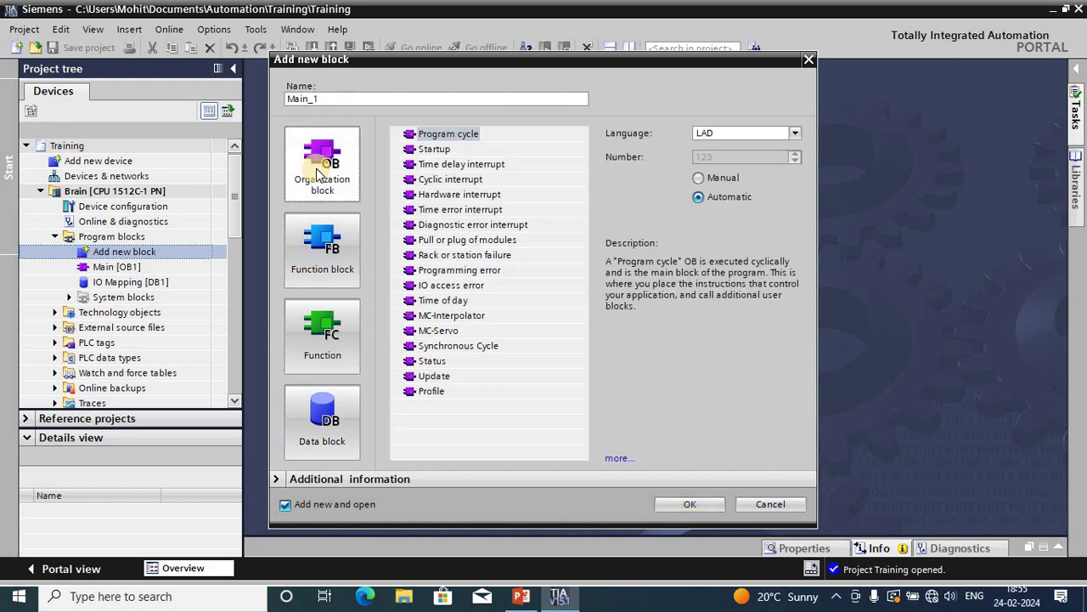
click(328, 268)
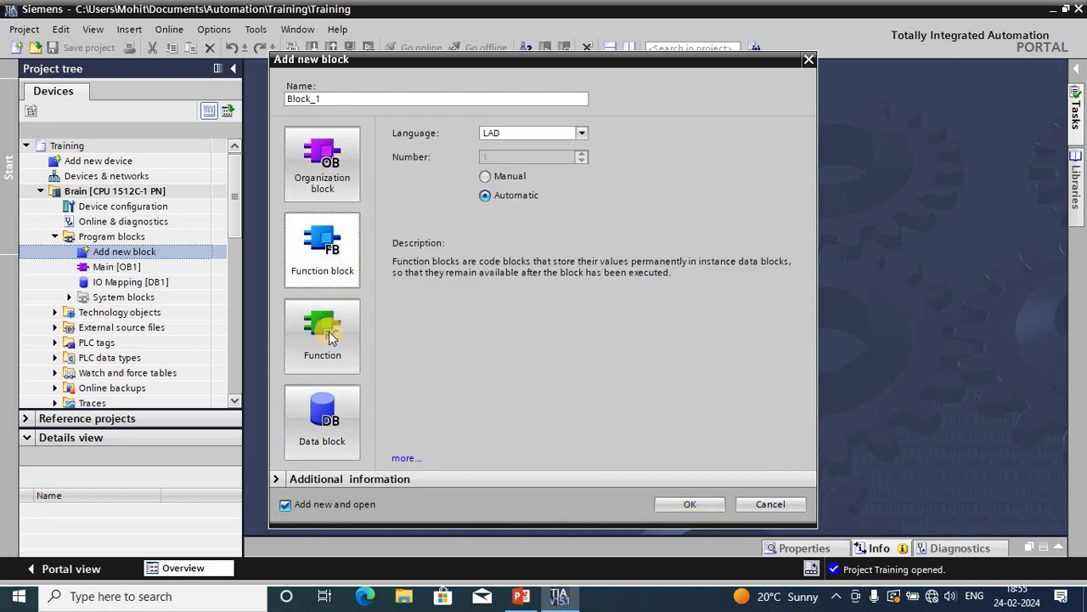
click(329, 345)
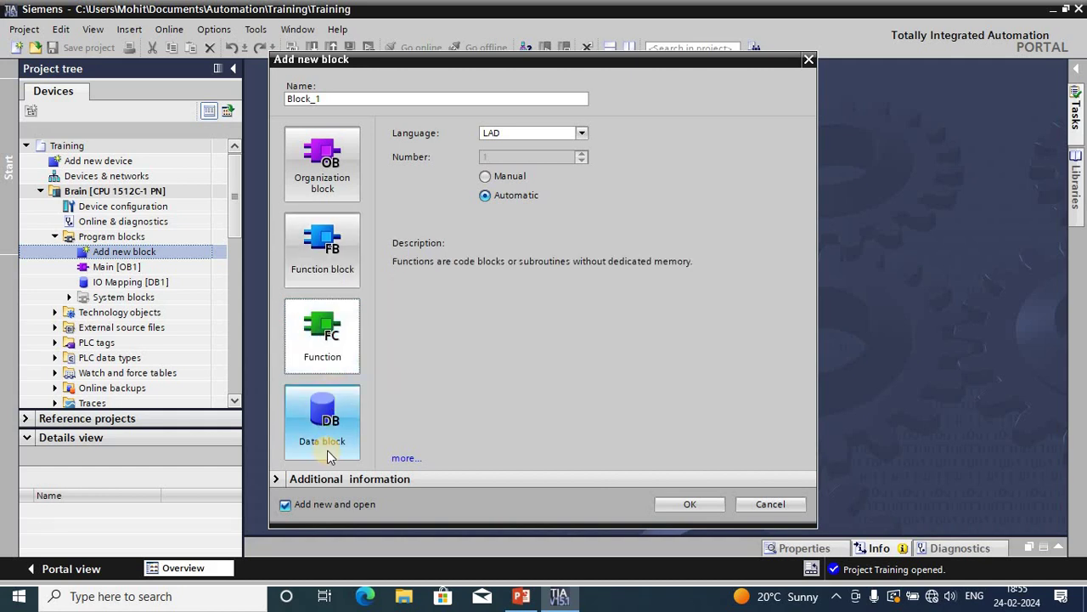
- Read the descriptions of the Program cycle, Startup and Time delay interrupt organization blocks
click(308, 182)
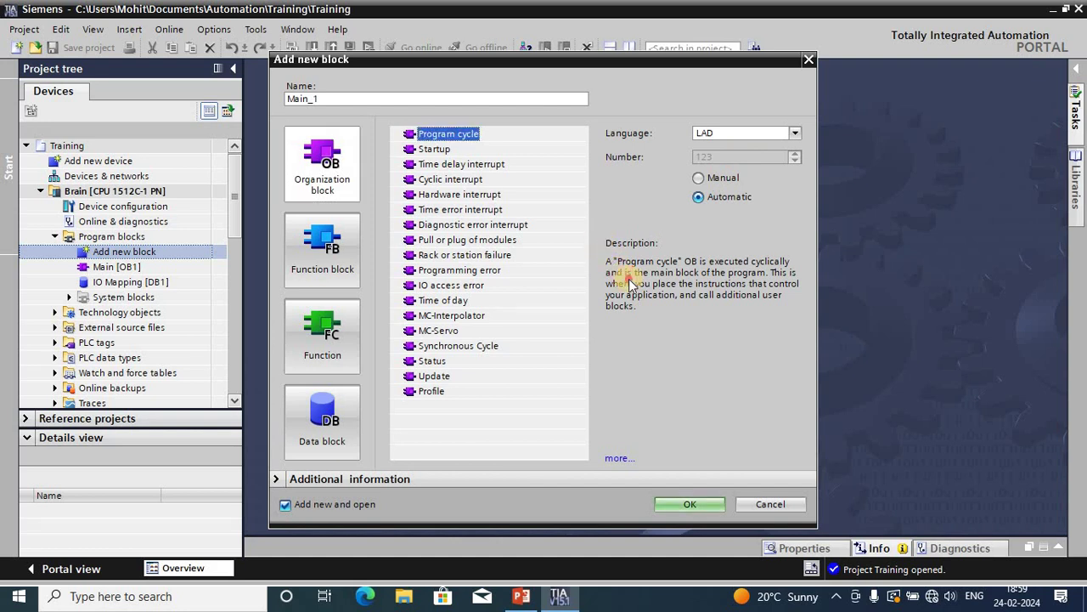
drag(608, 260, 770, 309)
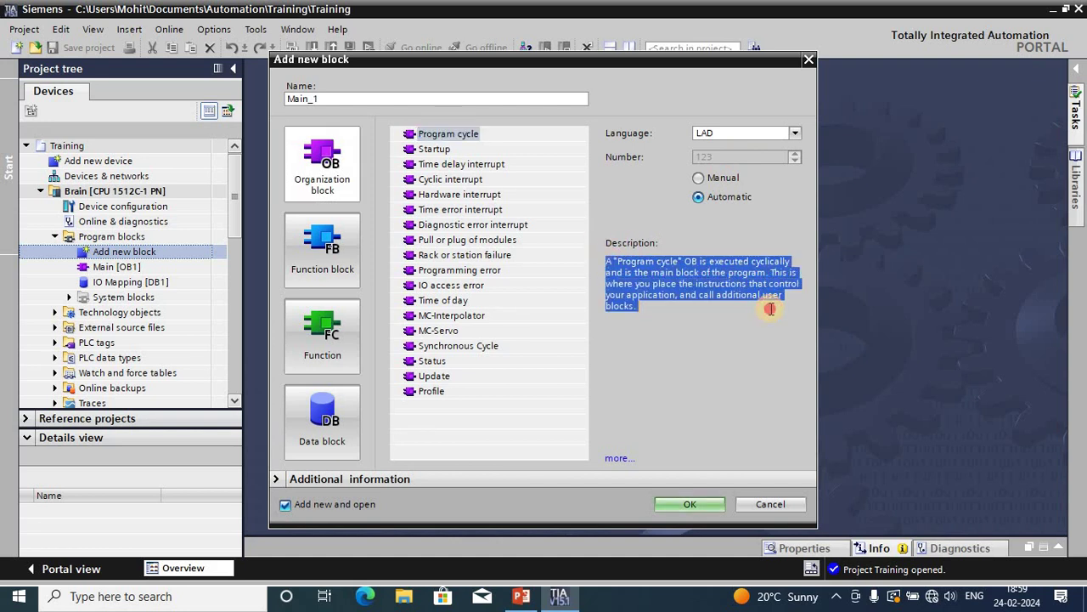
click(644, 309)
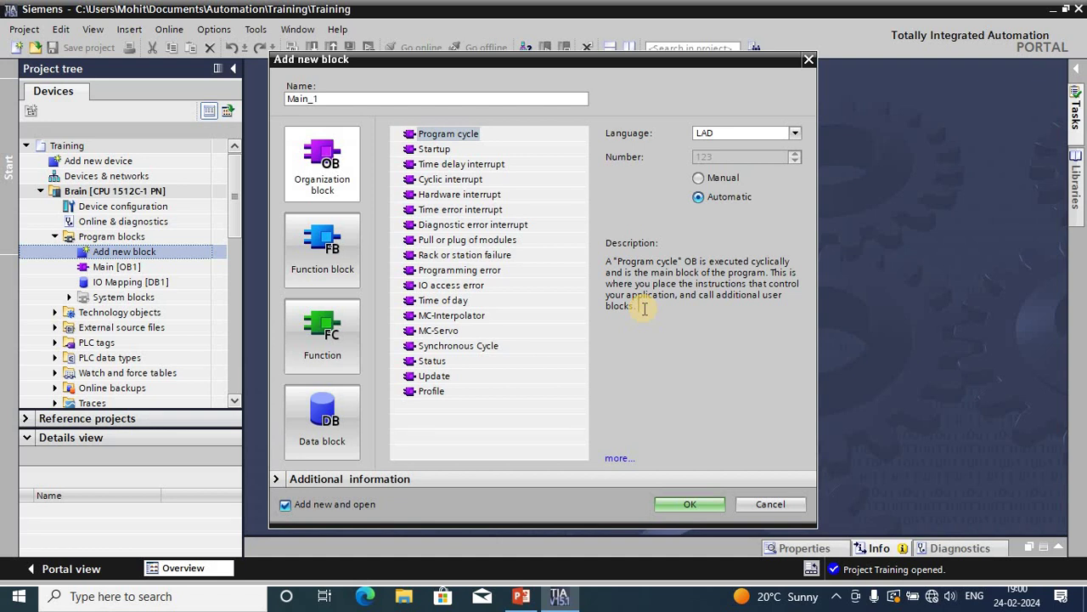
click(437, 153)
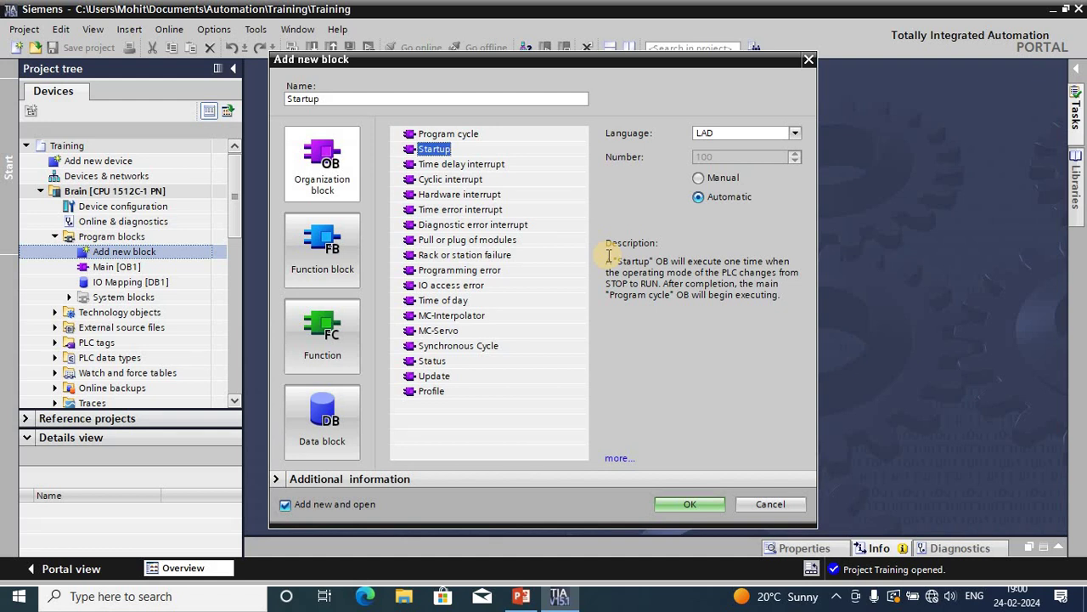
click(450, 136)
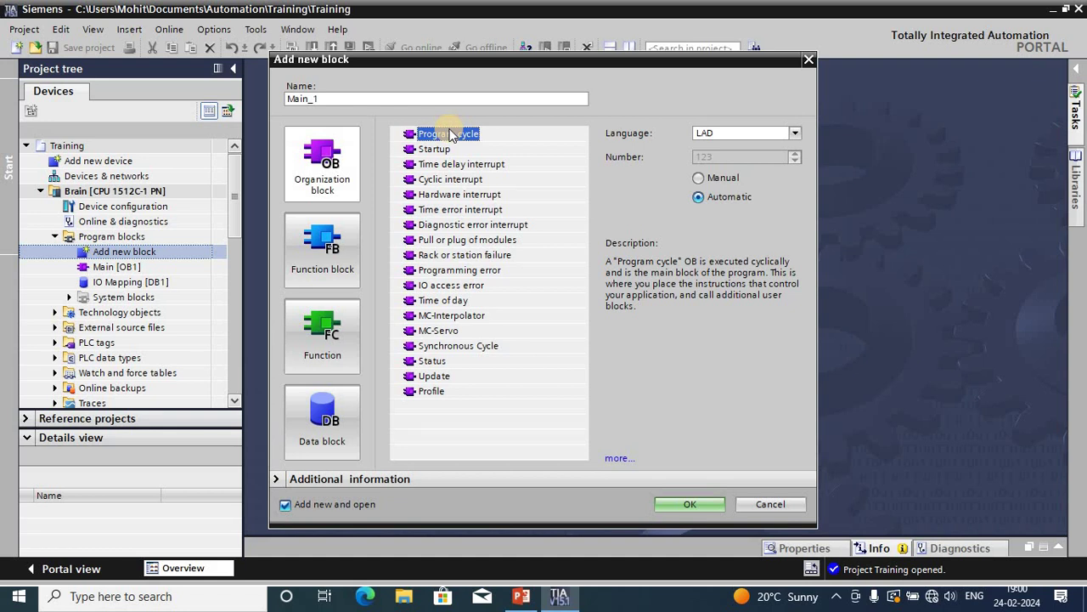
click(451, 151)
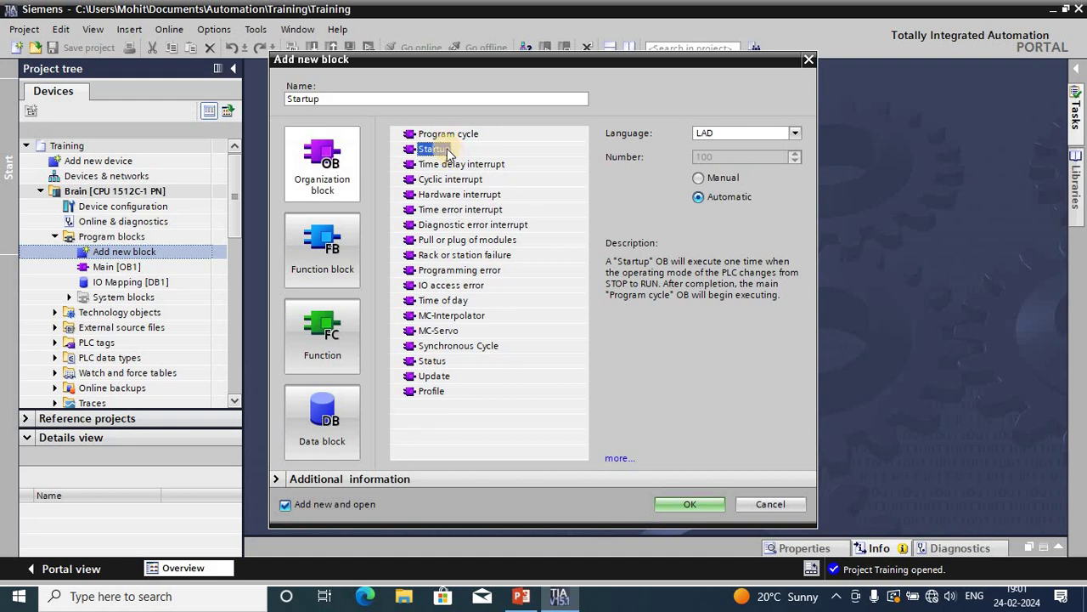
click(446, 166)
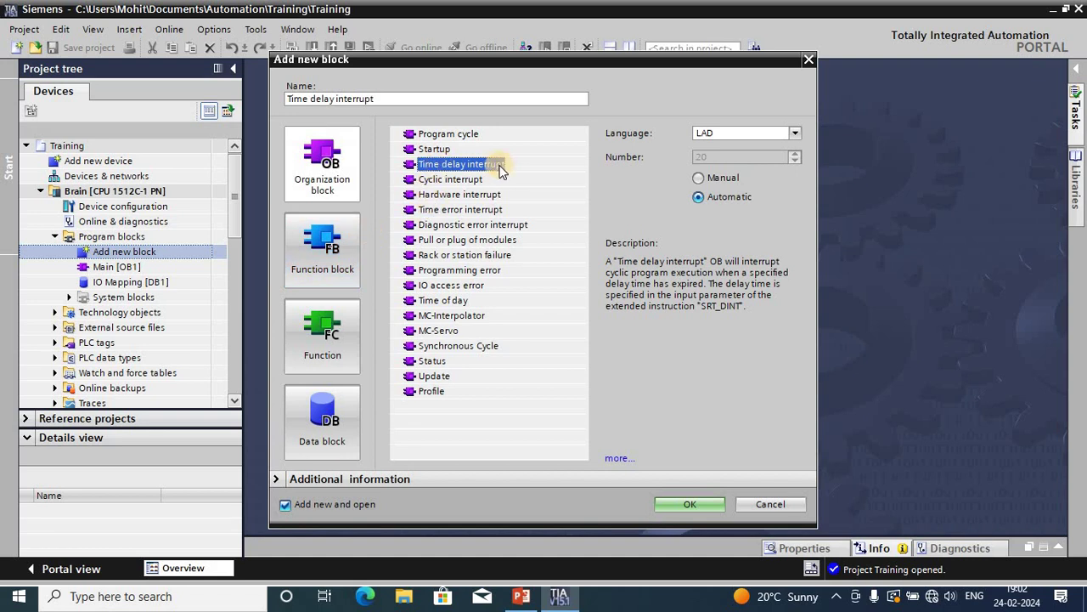
- Examine the Cyclic interrupt organization block and the permitted range of its cyclic time
click(470, 184)
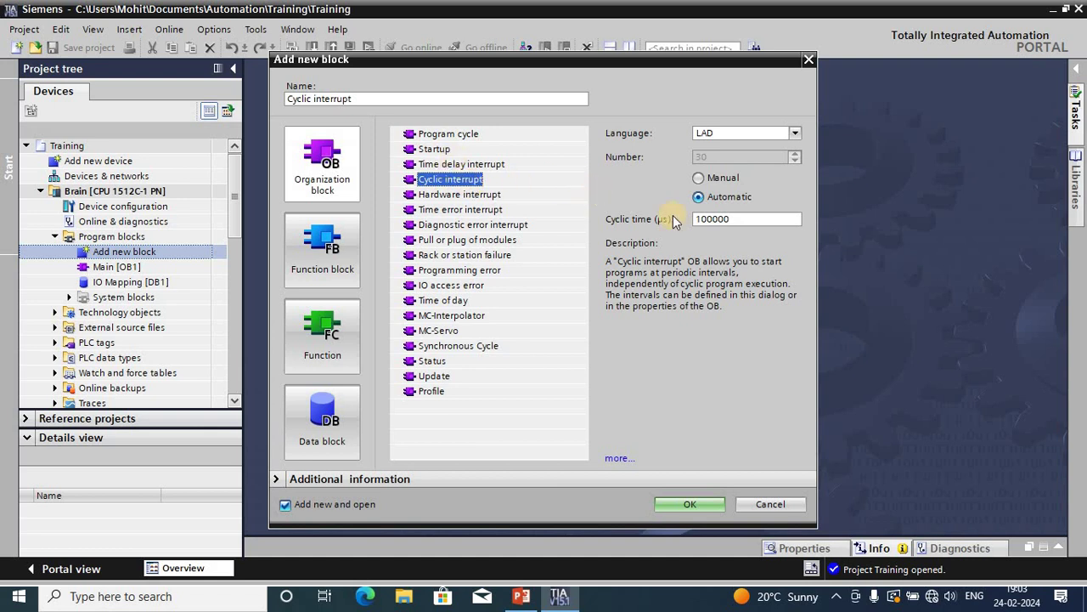
click(713, 219)
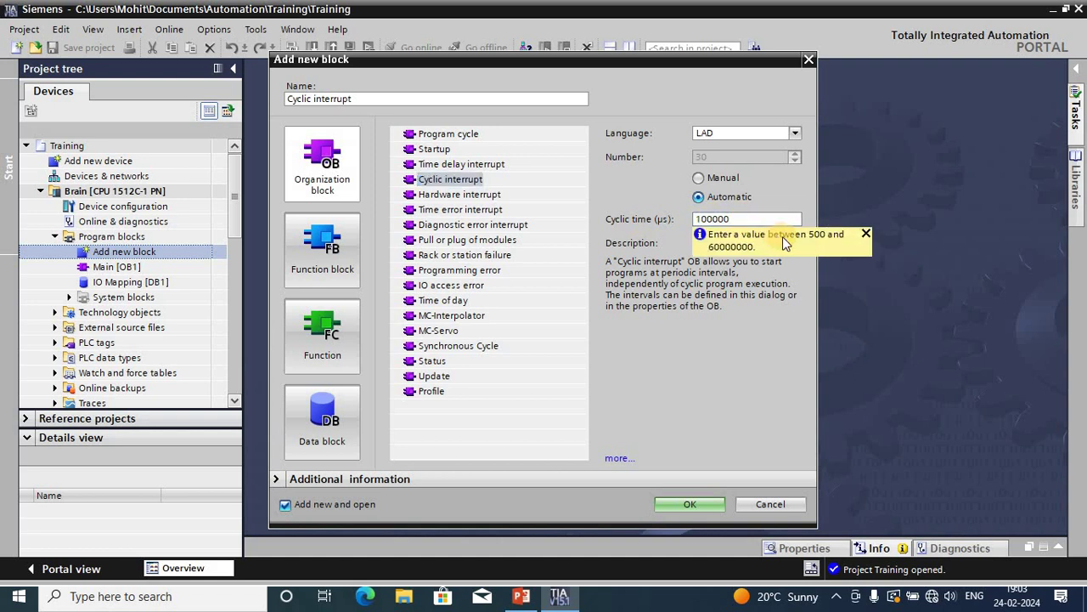
click(864, 234)
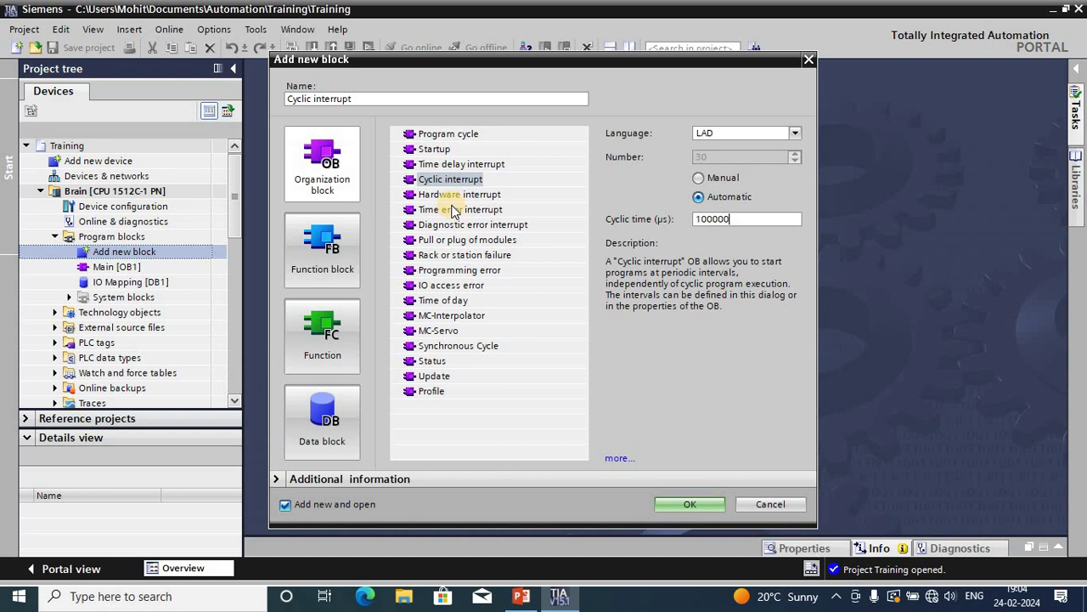
drag(735, 221, 696, 223)
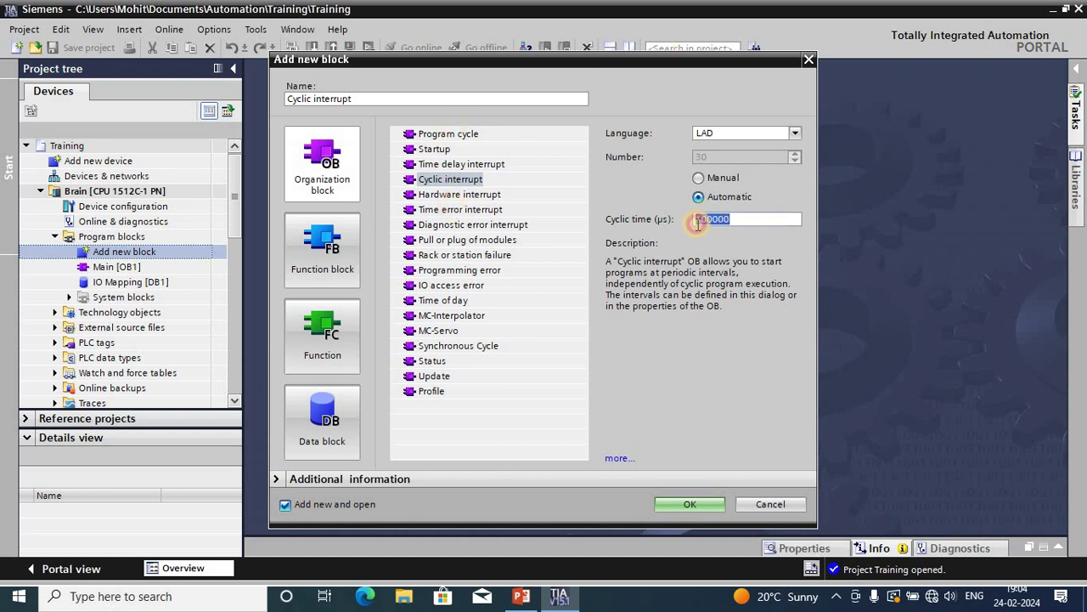
click(735, 219)
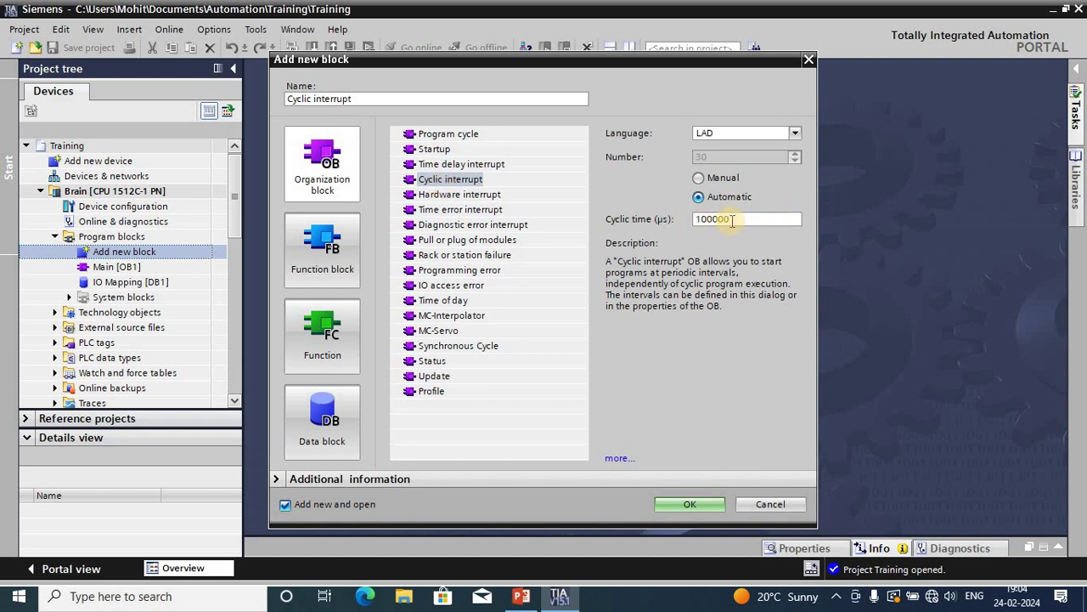
drag(732, 219, 698, 220)
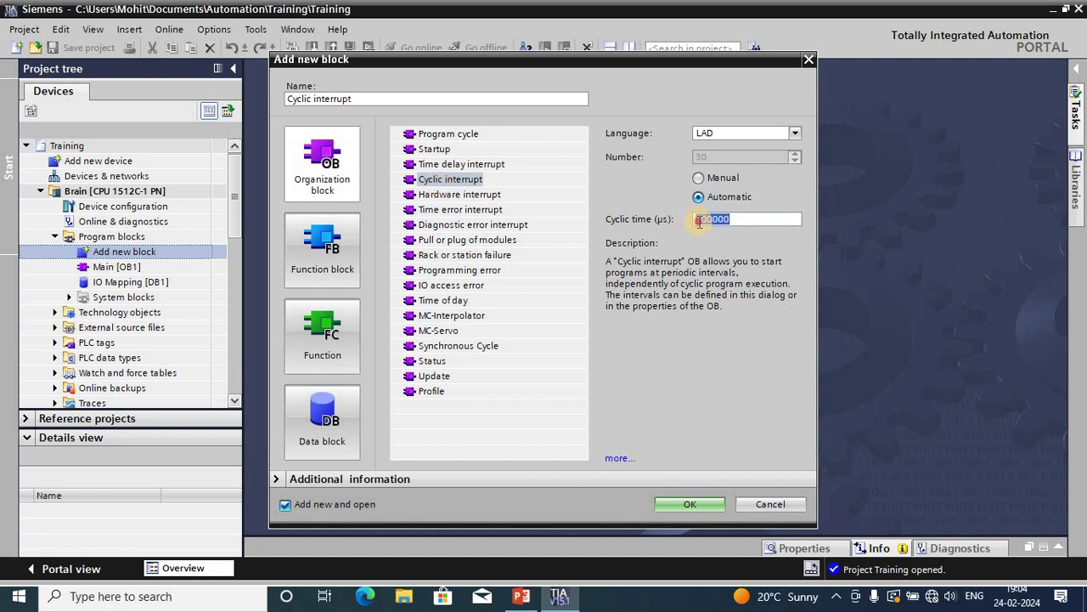
- Compare the Hardware interrupt organization block with the Program cycle, Startup and Cyclic interrupt types
click(458, 195)
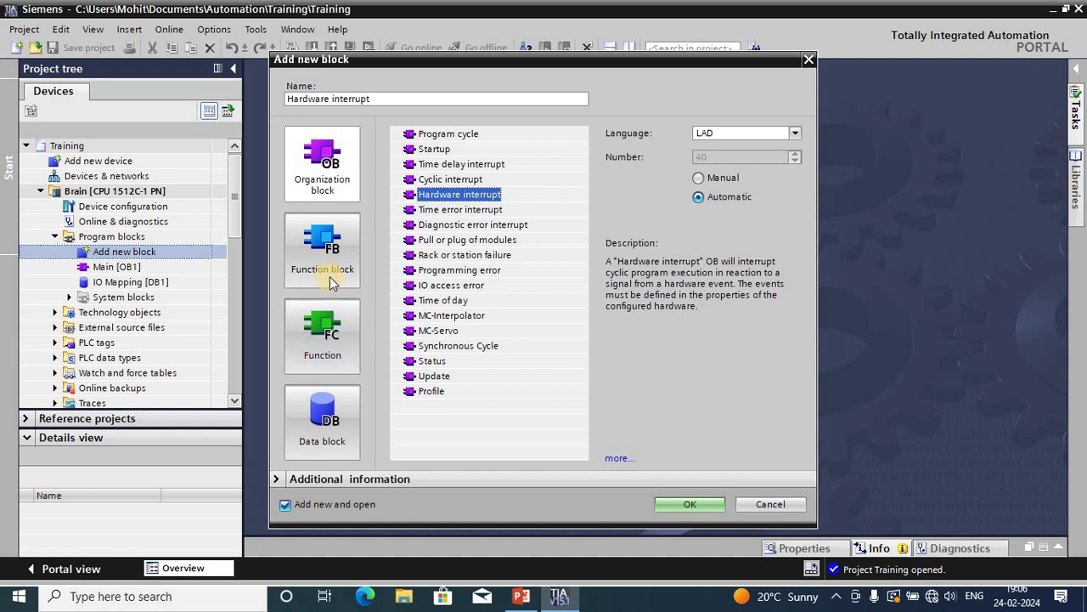
click(460, 136)
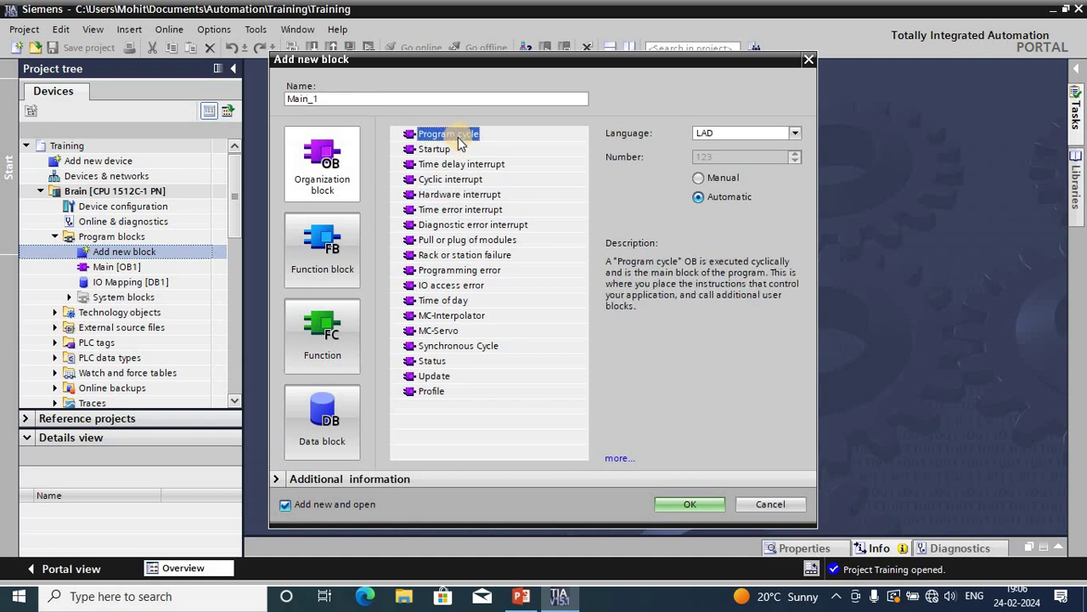
click(437, 150)
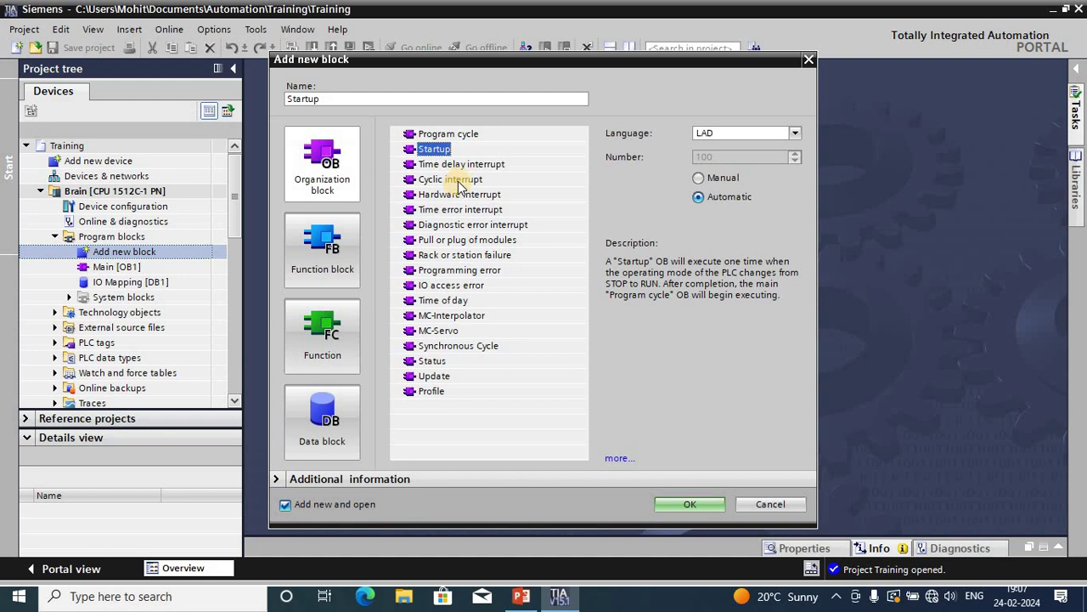
click(457, 184)
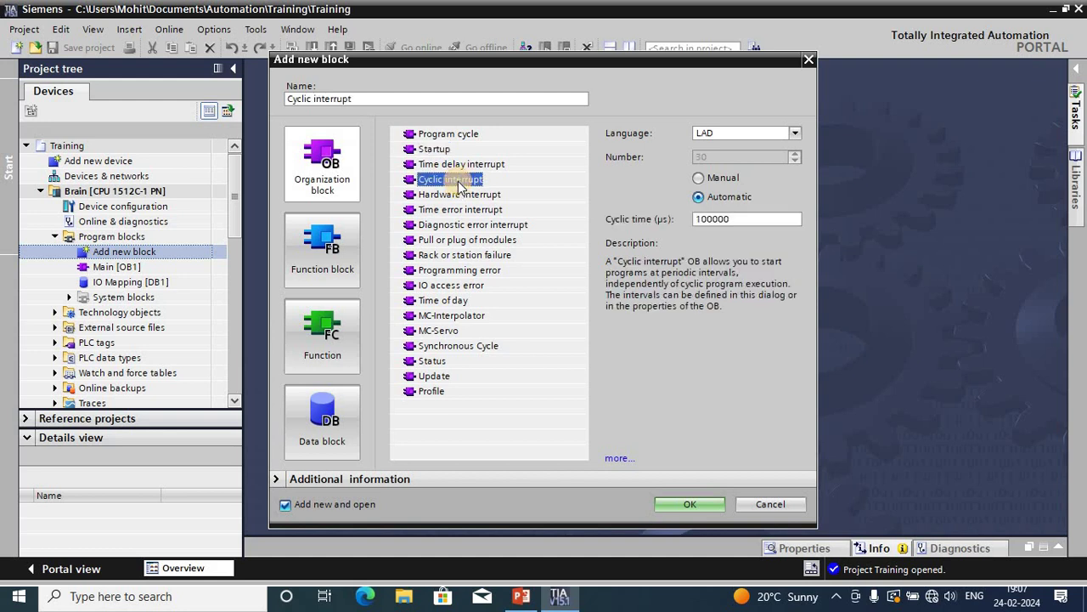
click(719, 222)
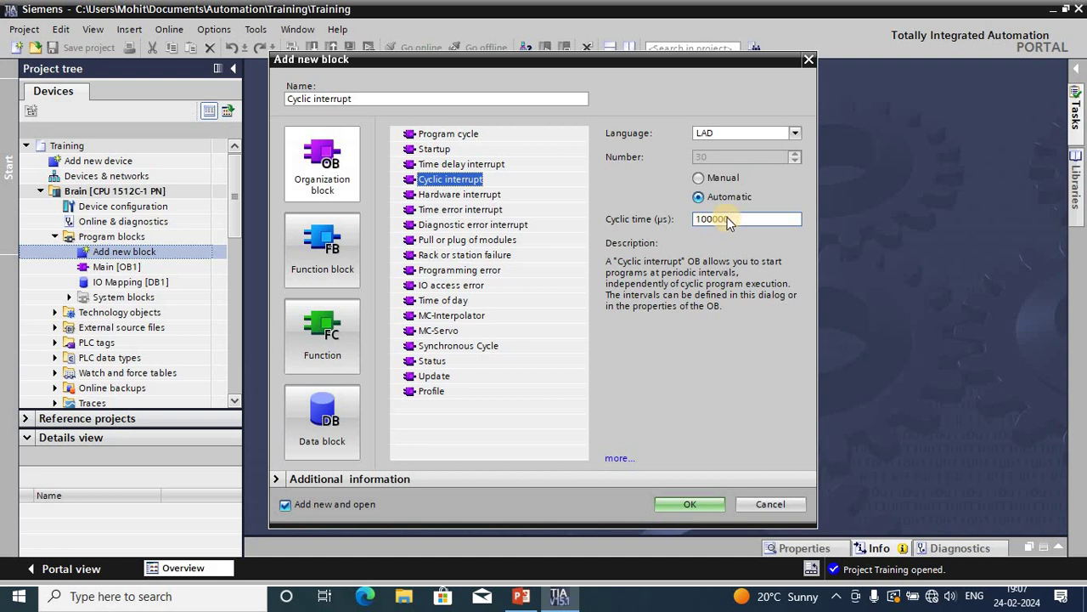
click(472, 183)
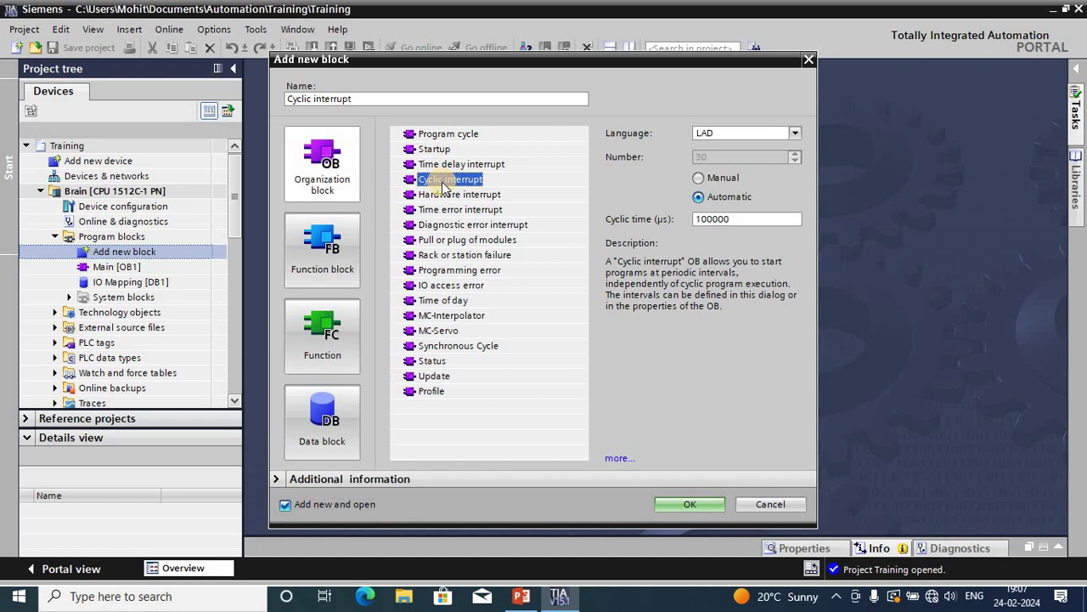
click(447, 197)
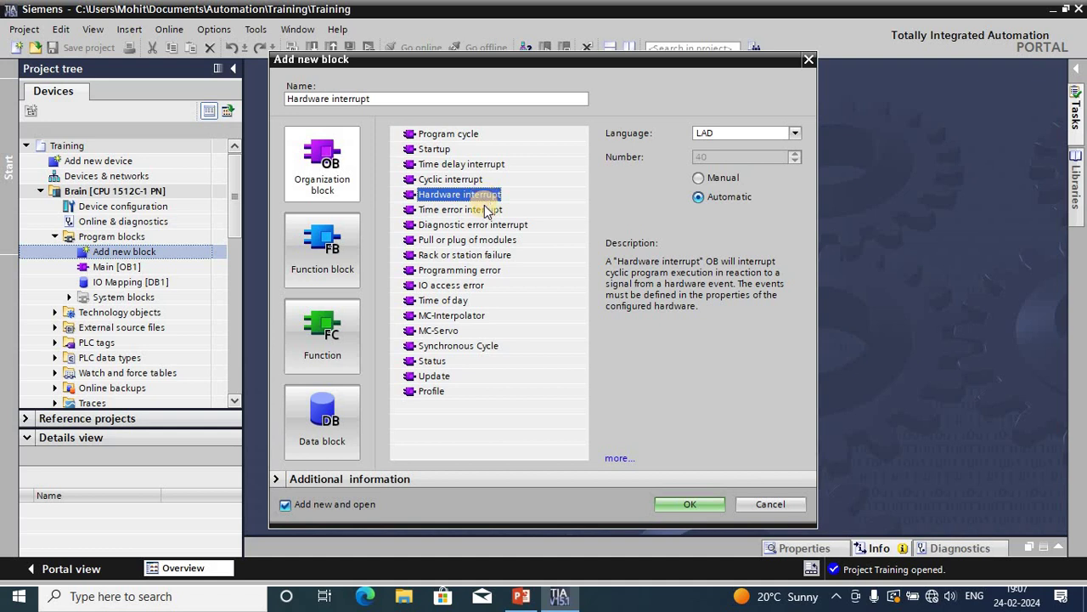
- Read the descriptions of the organization blocks from Time error interrupt through Time of day
click(438, 210)
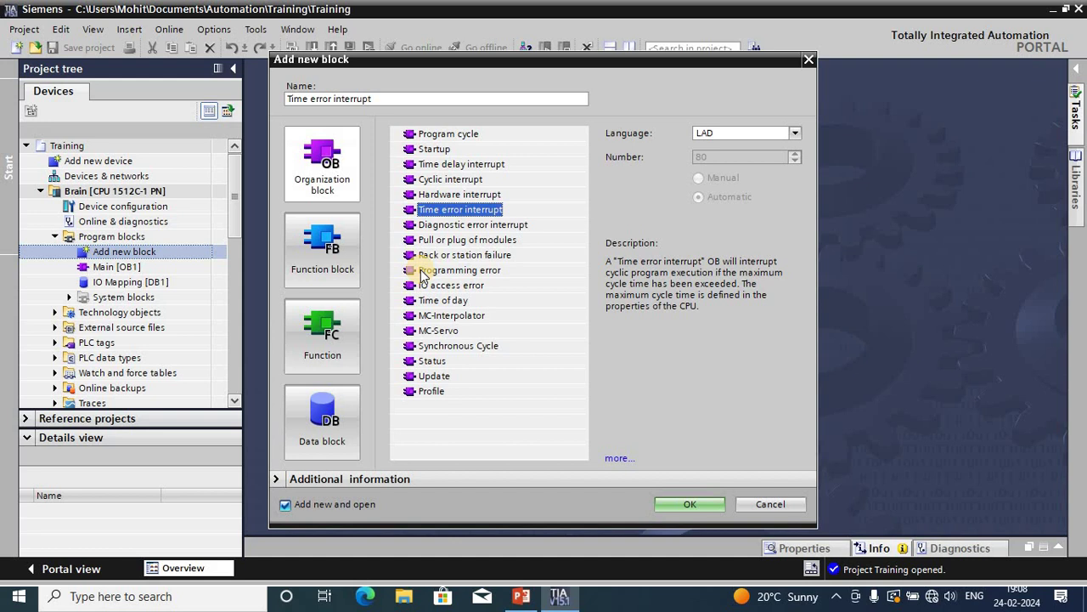
click(481, 228)
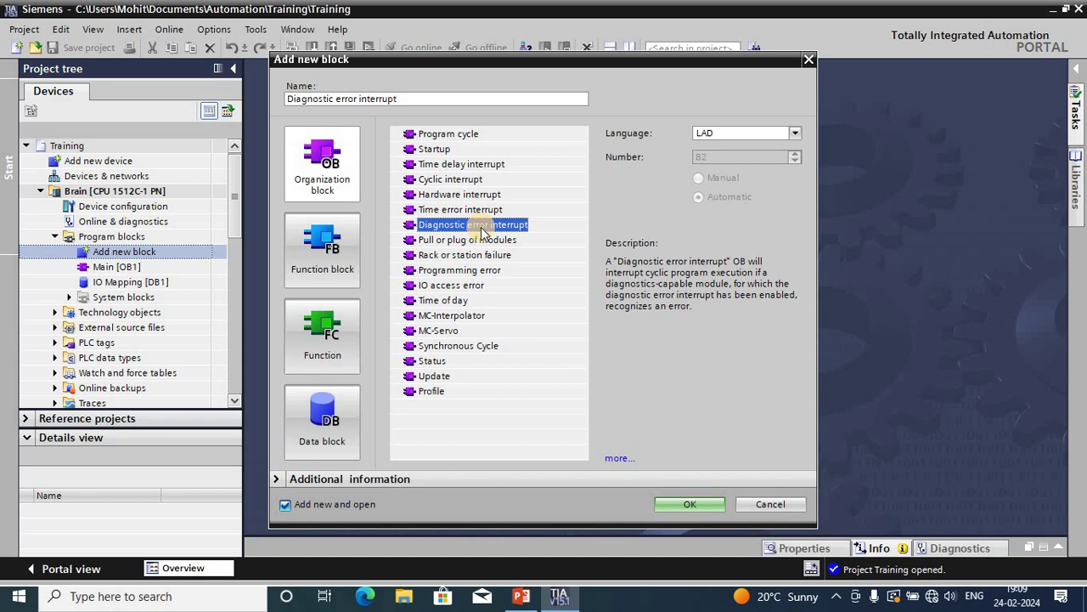
click(441, 241)
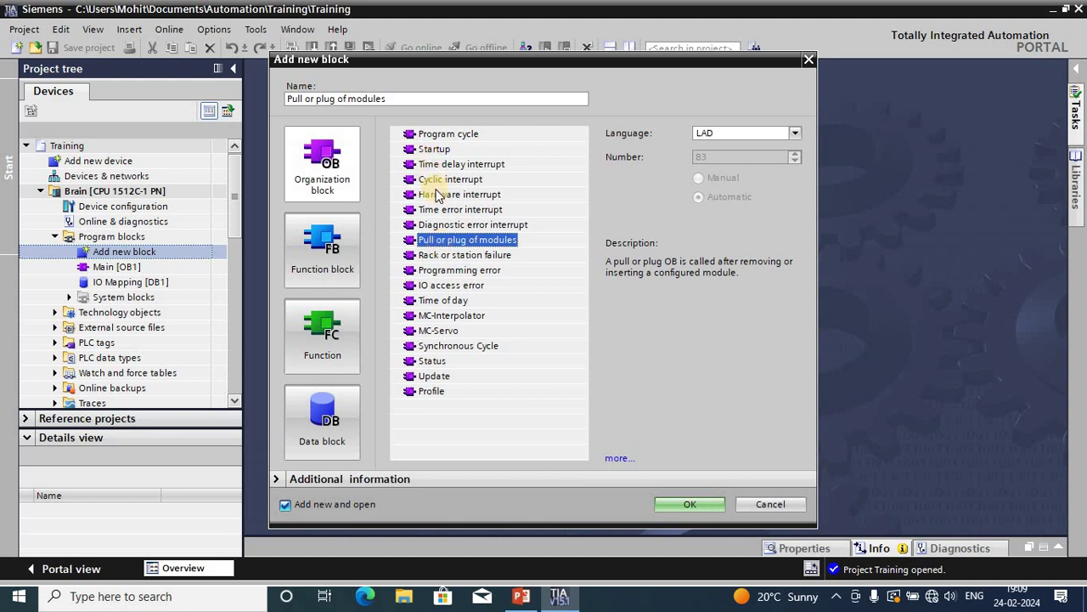
click(470, 255)
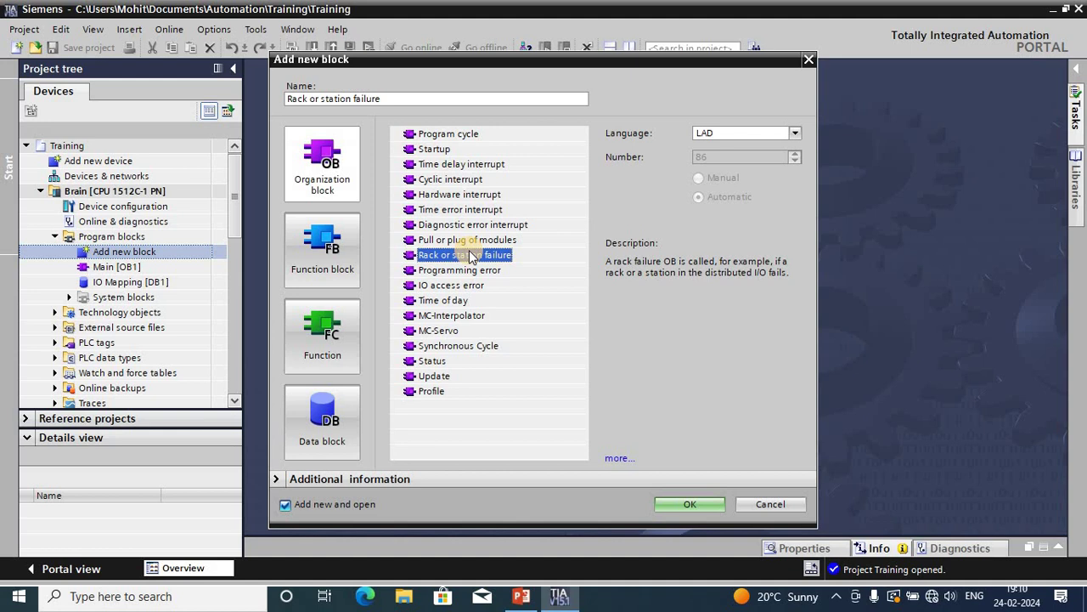
click(464, 271)
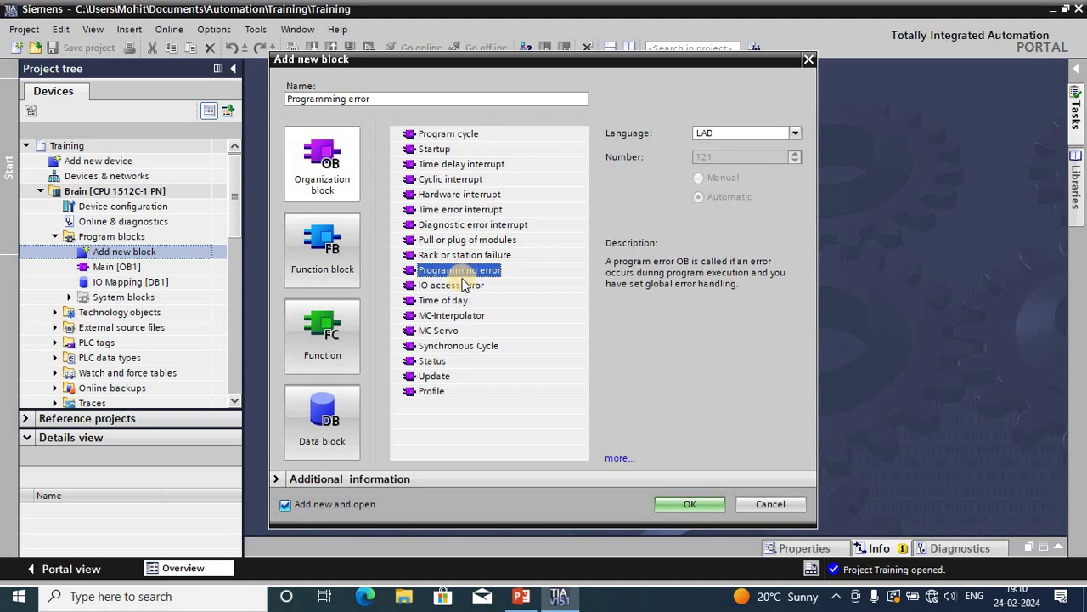
click(461, 287)
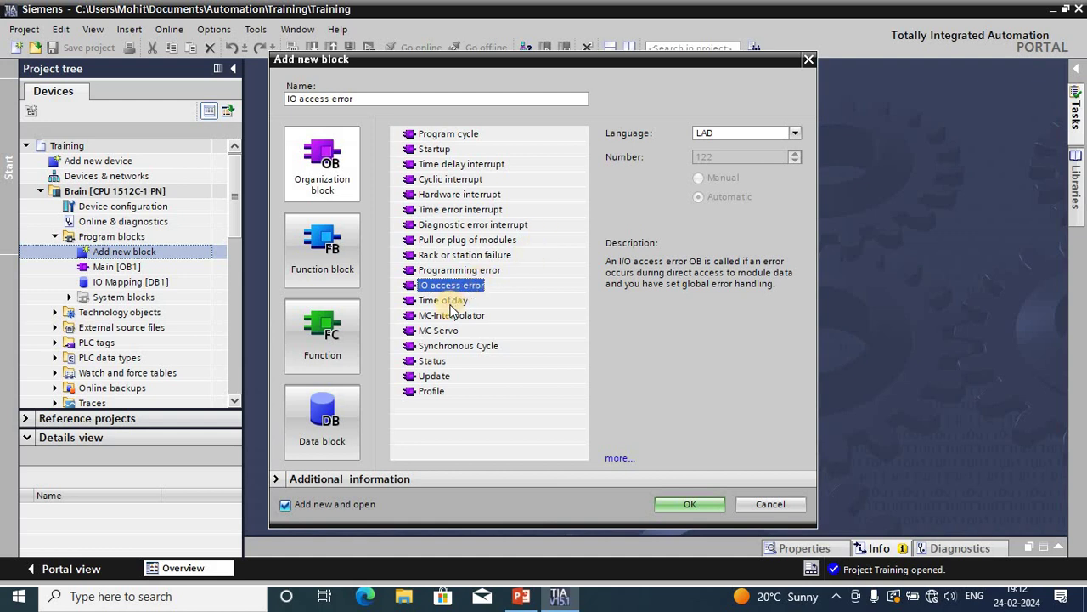
click(451, 303)
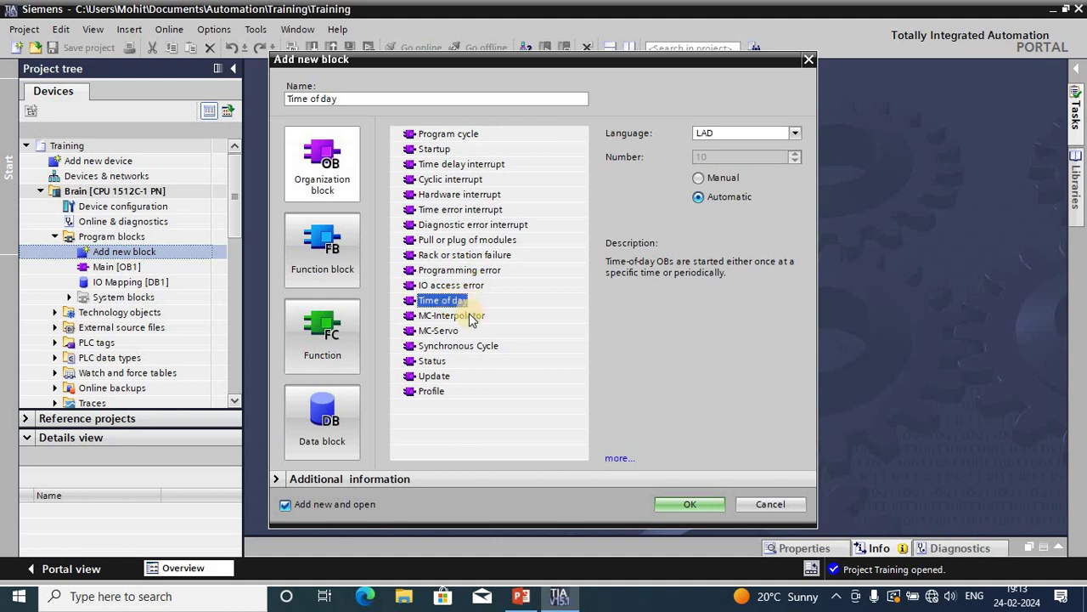
- Read the descriptions of the remaining organization blocks from MC-Interpolator through Profile
click(471, 317)
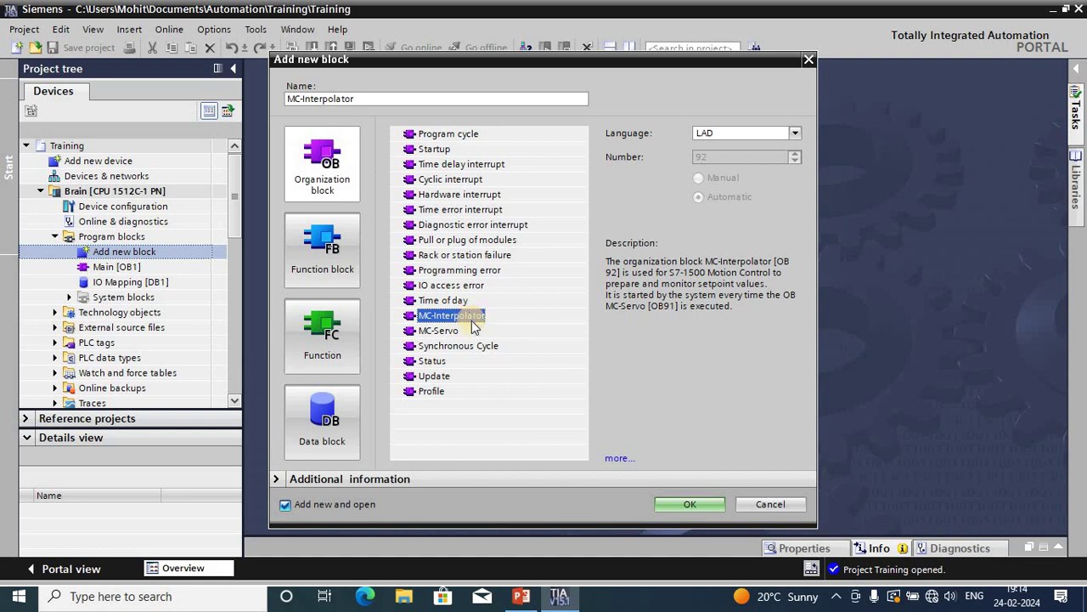
click(450, 333)
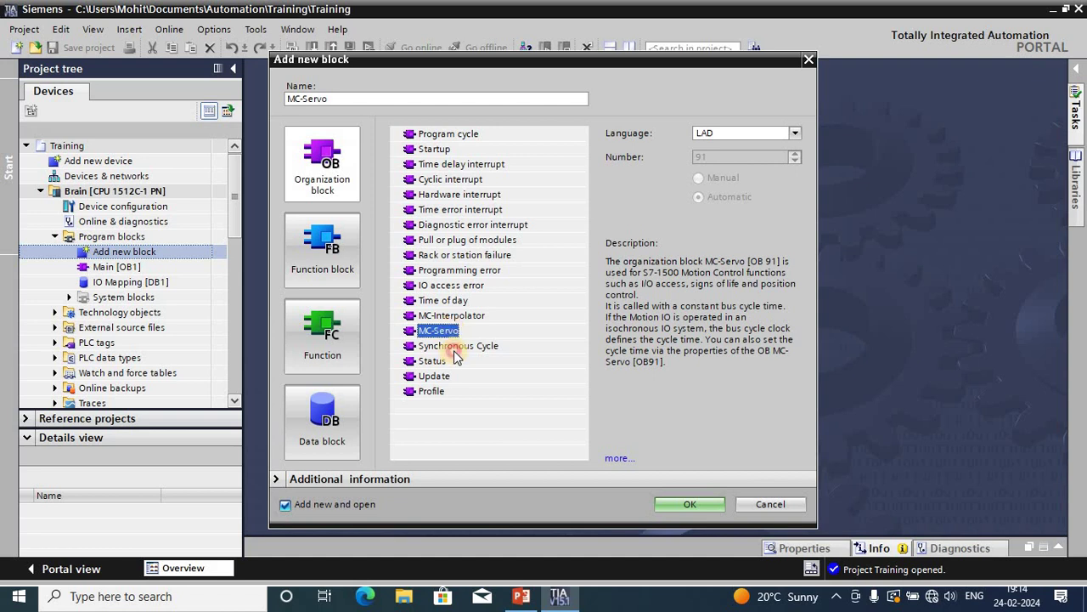
click(457, 352)
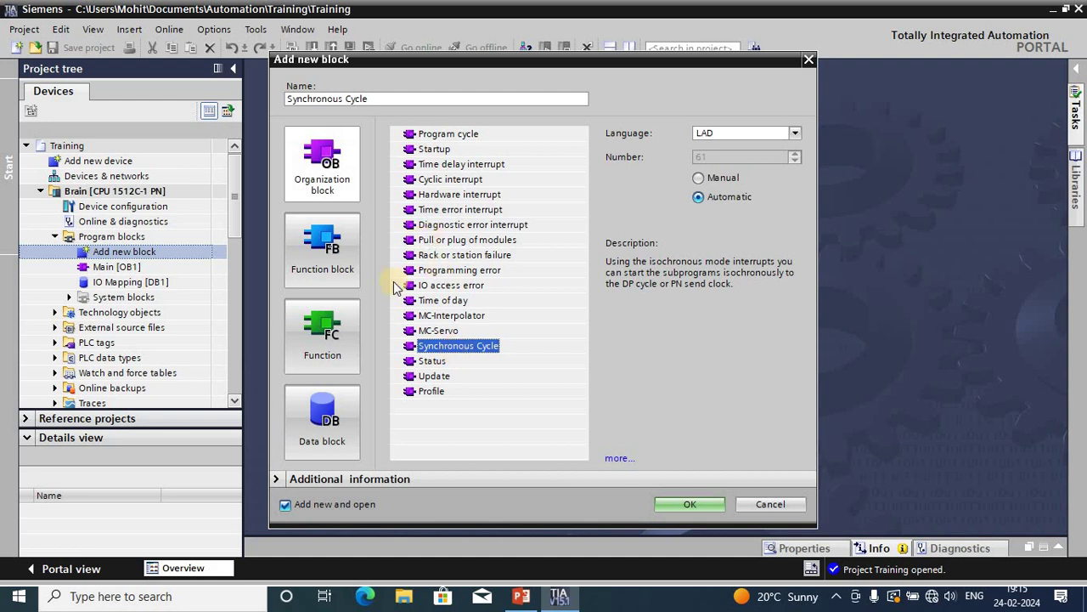
click(432, 361)
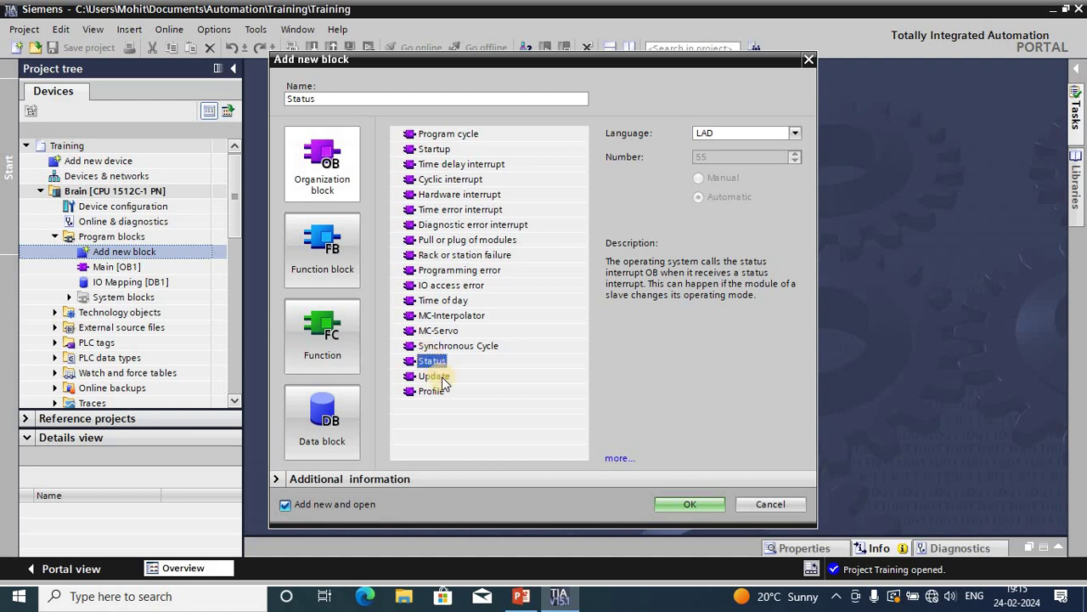
click(441, 377)
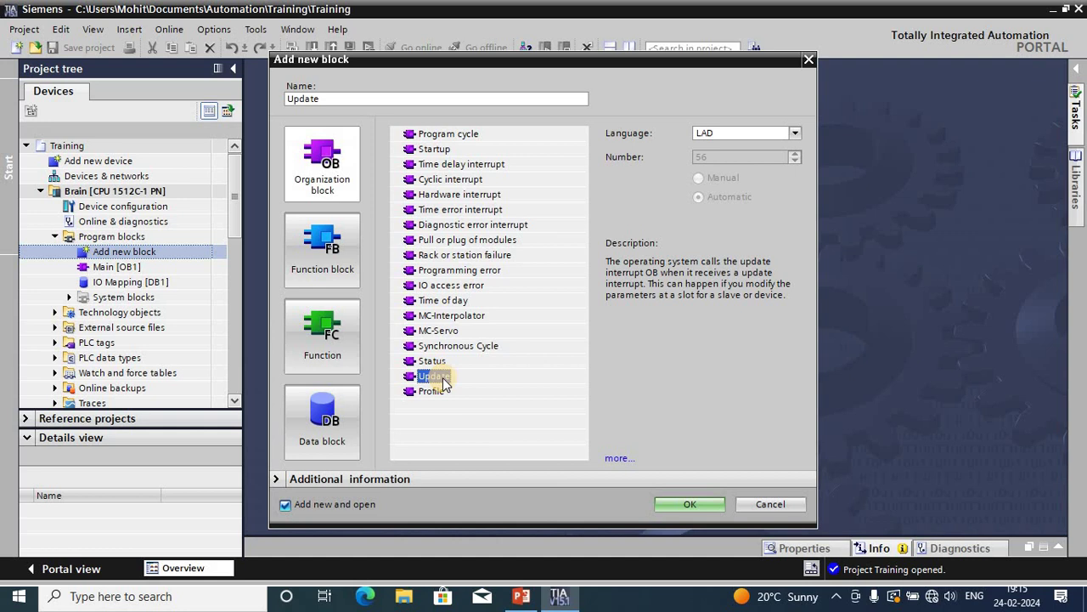
click(433, 392)
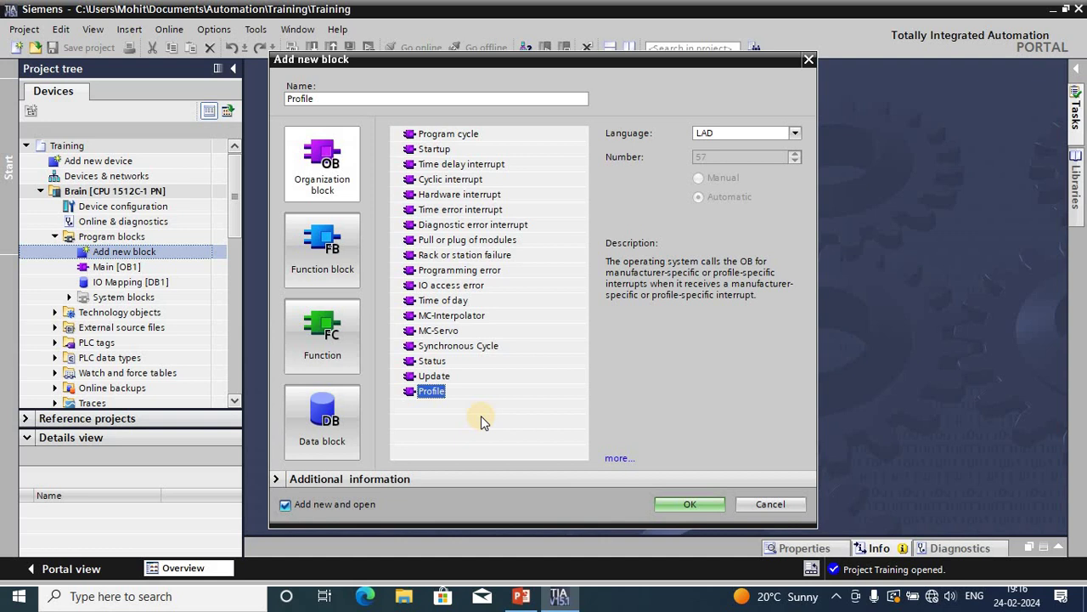
- Review the block numbers of the Program cycle, Startup, Time delay interrupt and Cyclic interrupt organization blocks, including the Cyclic interrupt's cyclic time
click(472, 138)
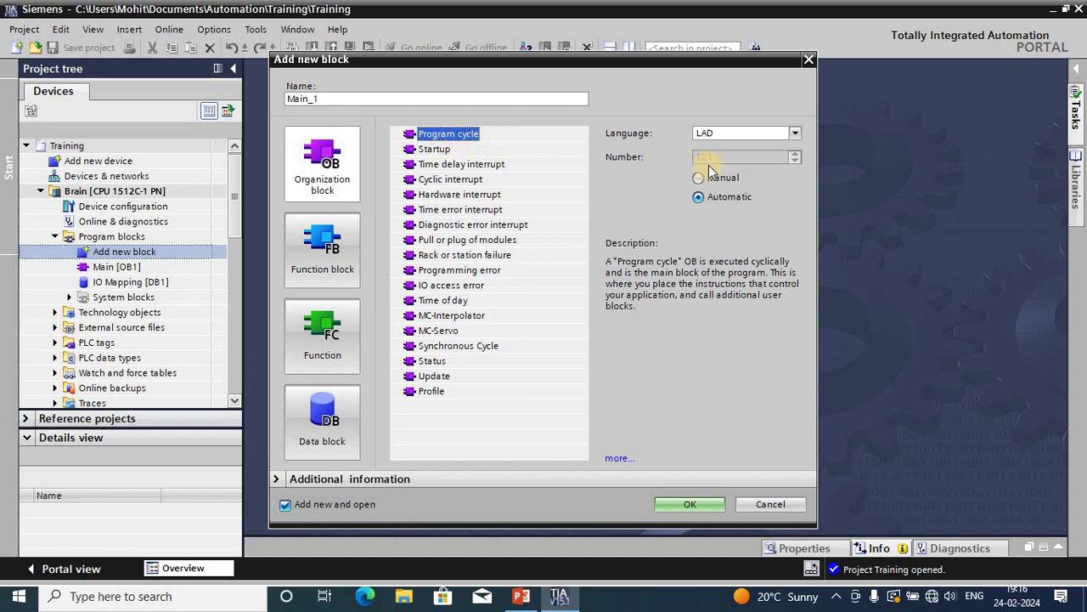
click(448, 150)
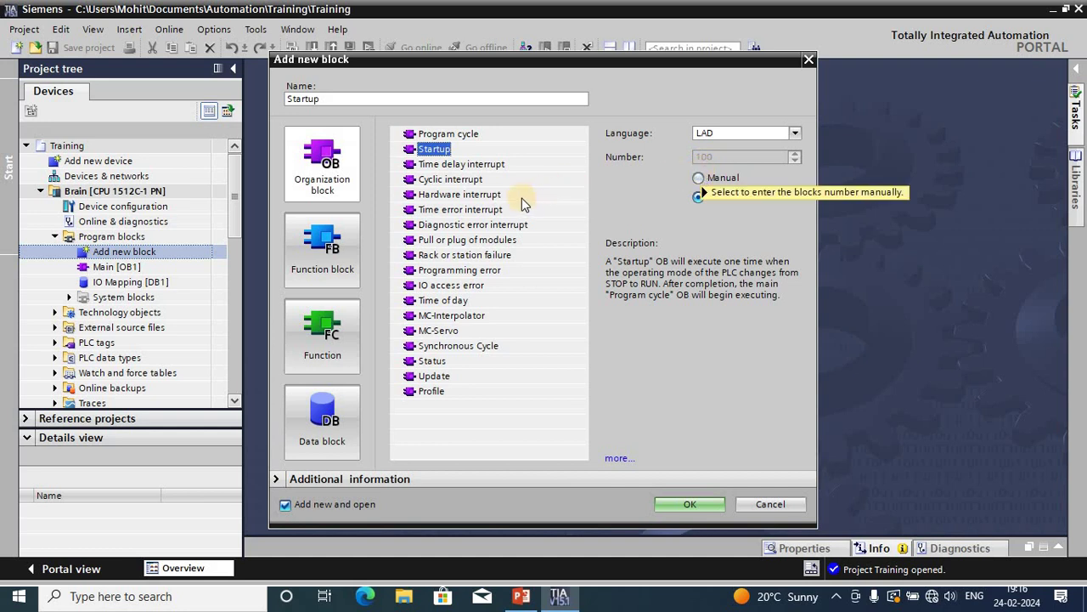
click(473, 165)
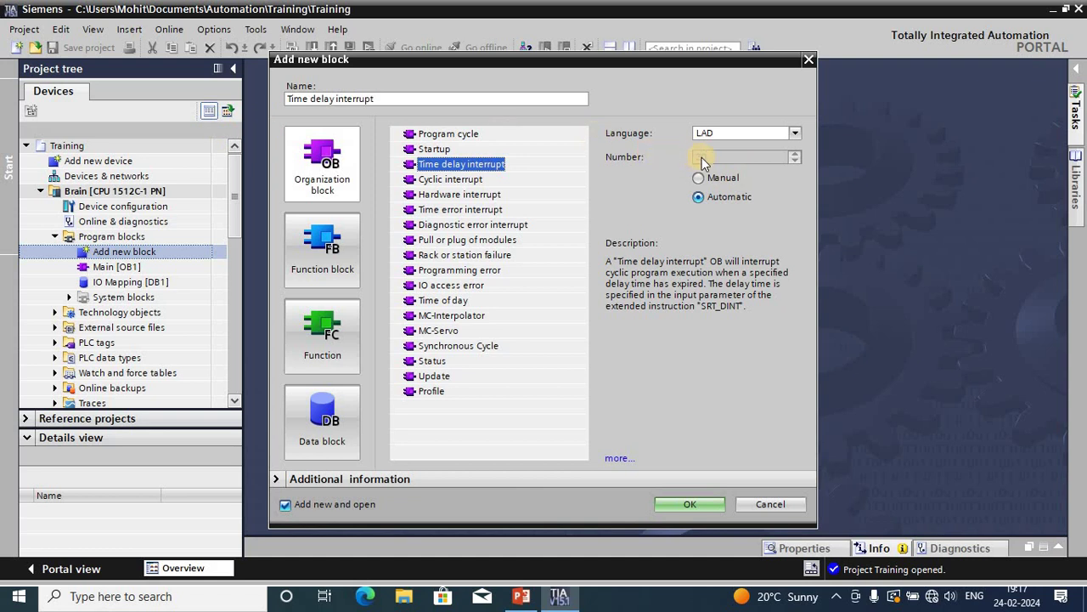
click(429, 185)
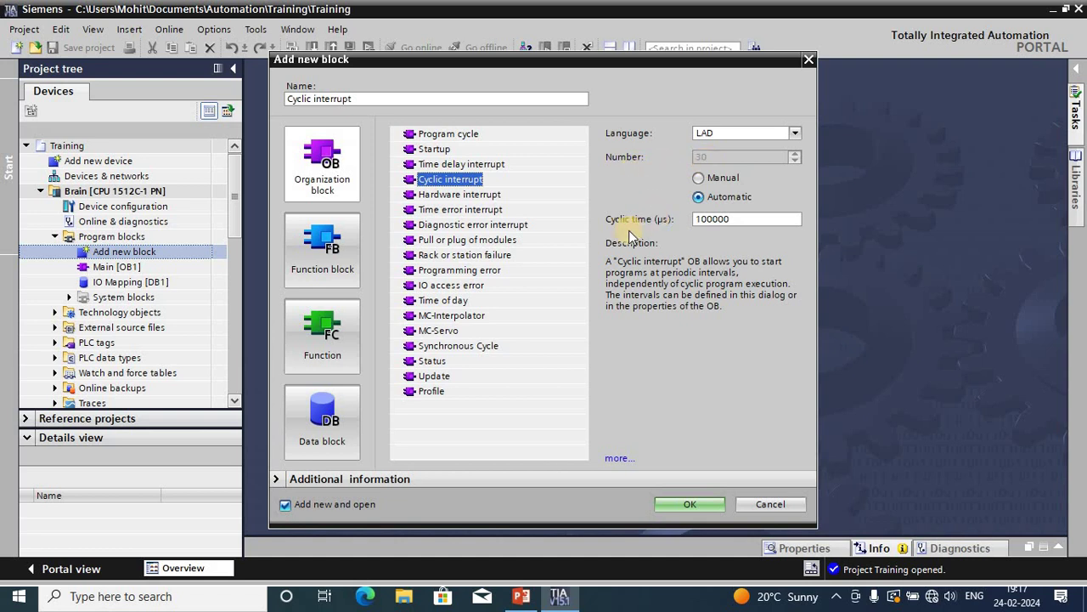
click(741, 224)
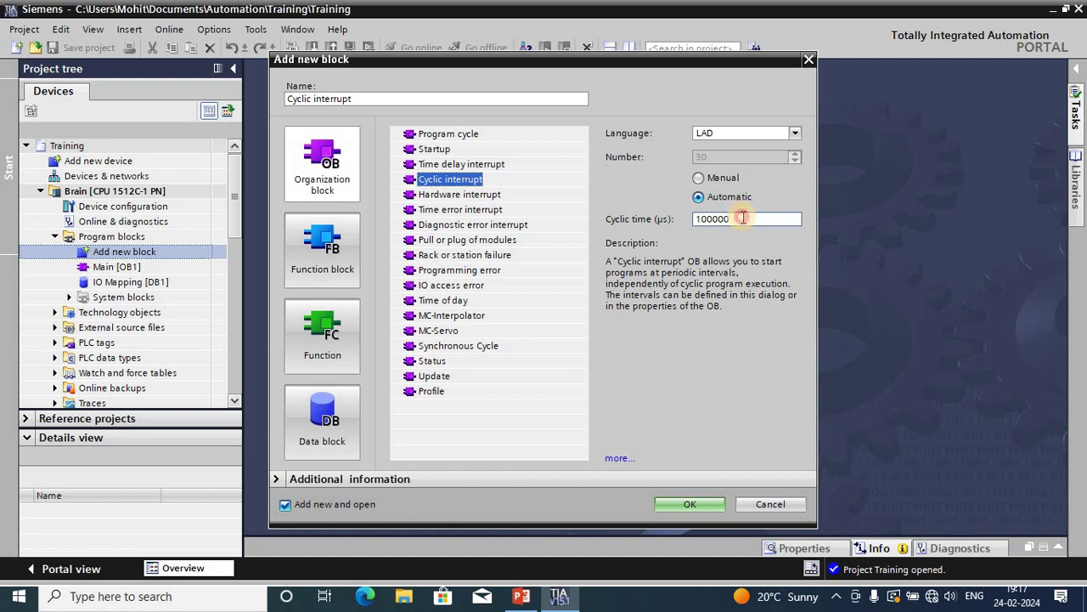
click(742, 221)
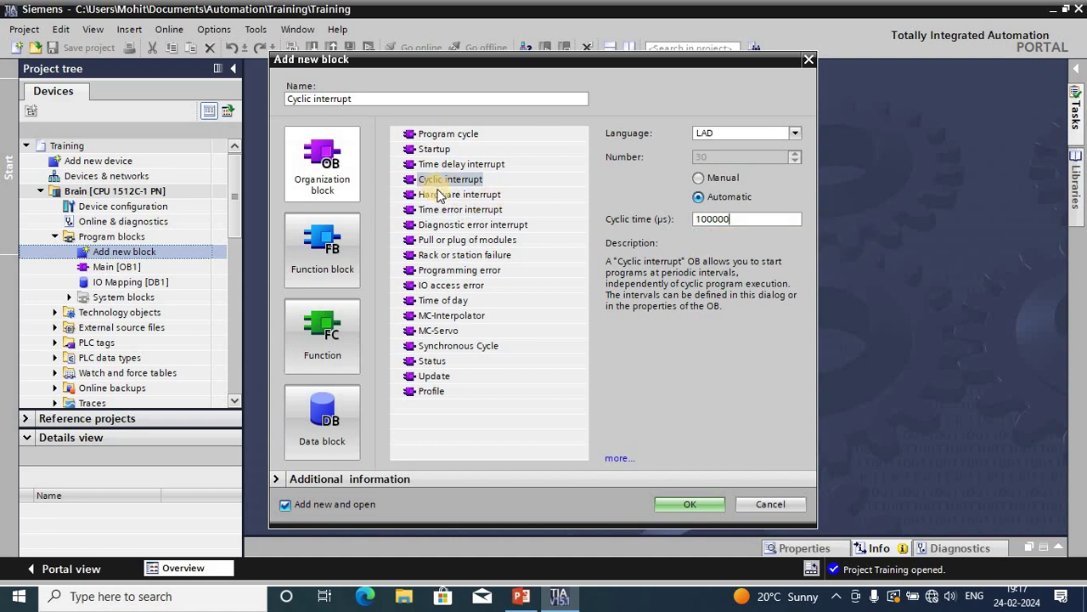
click(732, 218)
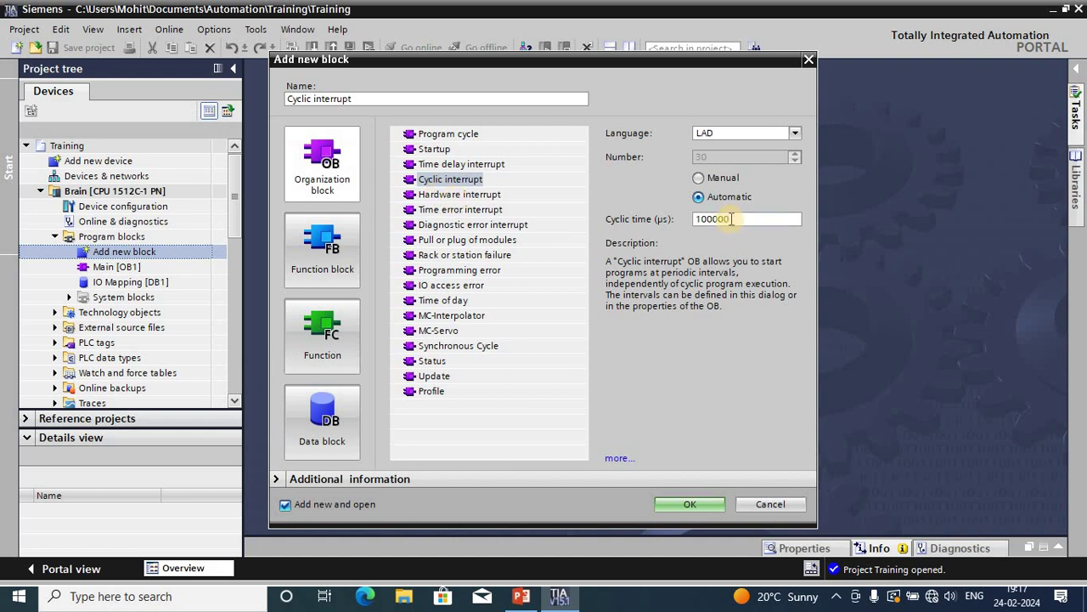
- Review the block numbers of the organization blocks from Hardware interrupt through IO access error
click(473, 196)
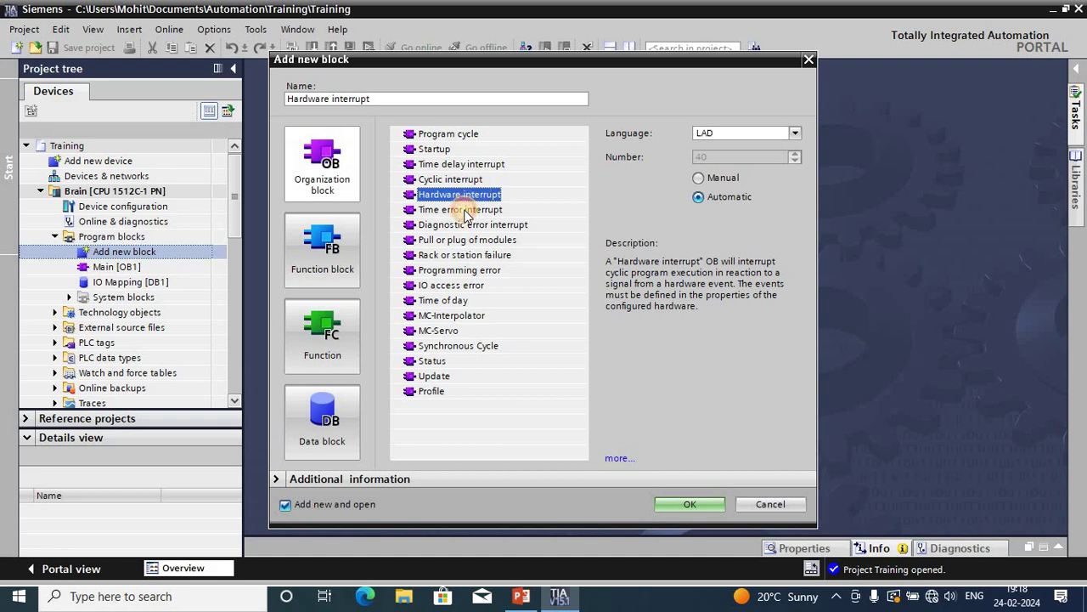
click(464, 213)
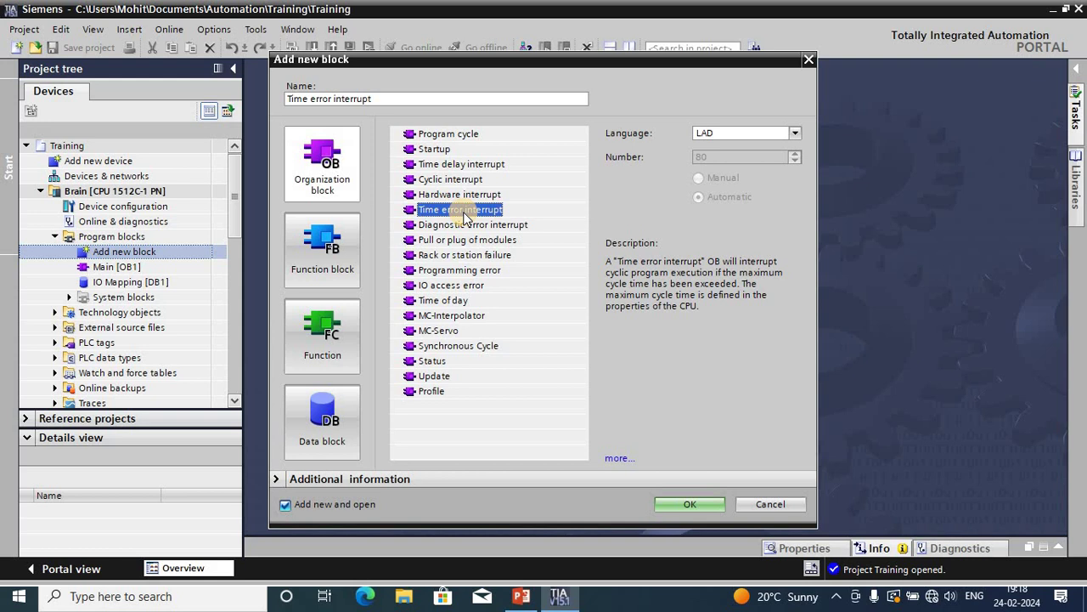
click(499, 227)
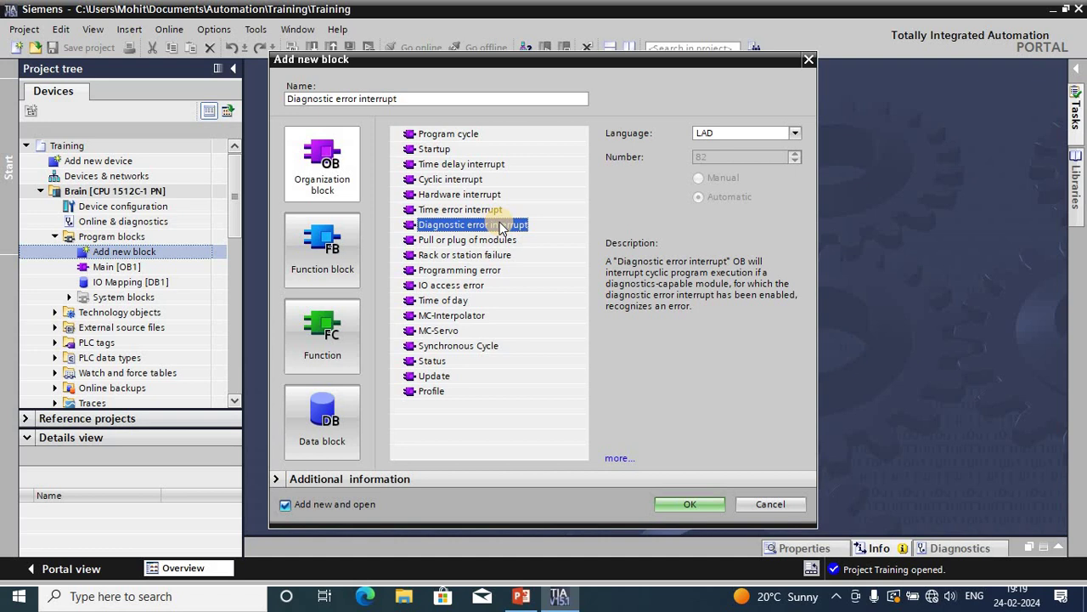
click(492, 243)
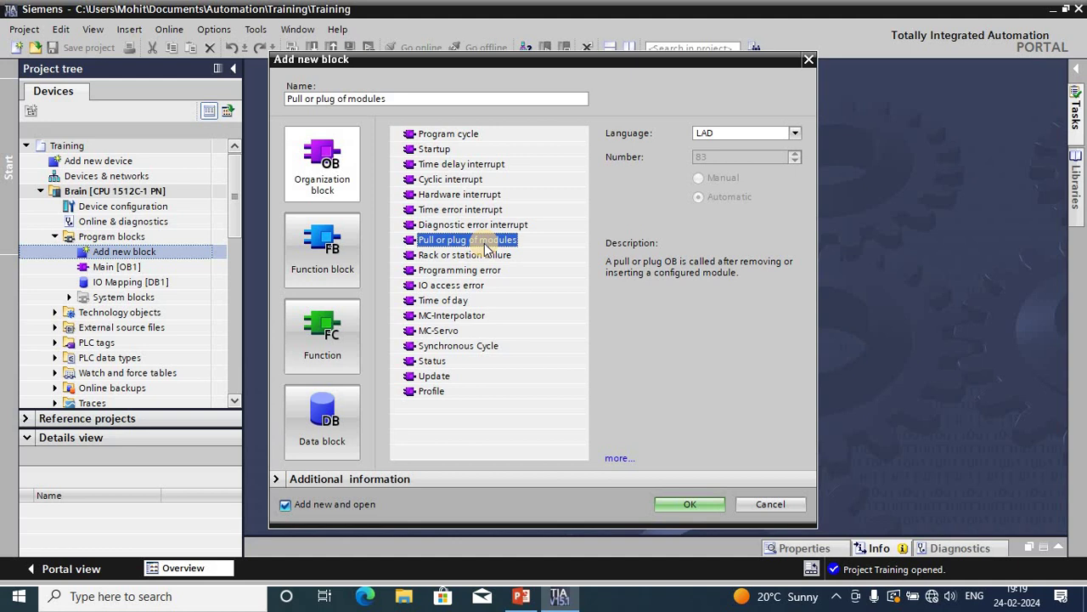
click(489, 255)
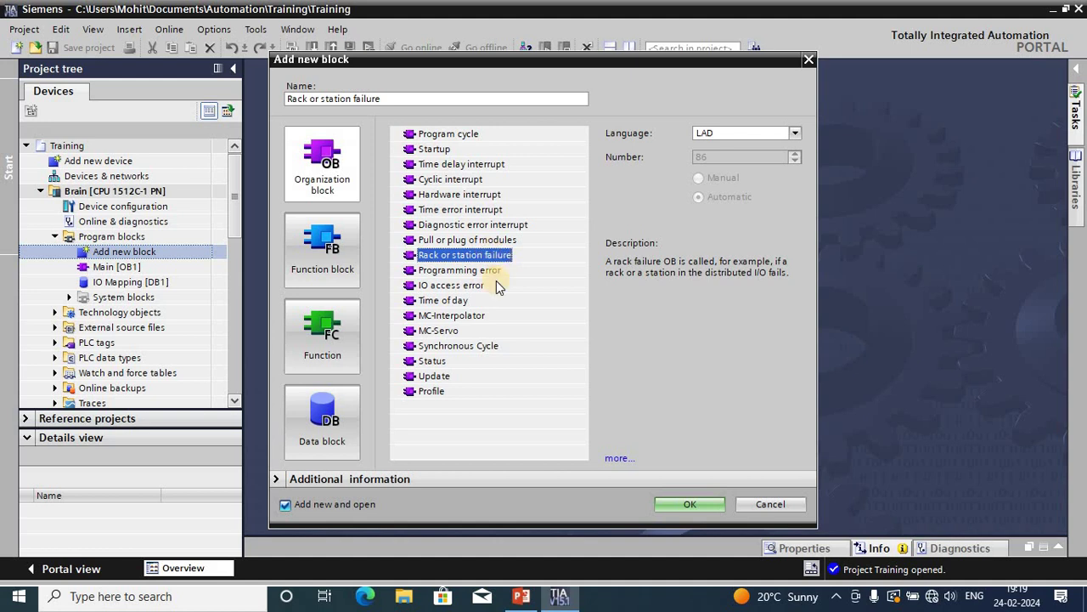
click(489, 273)
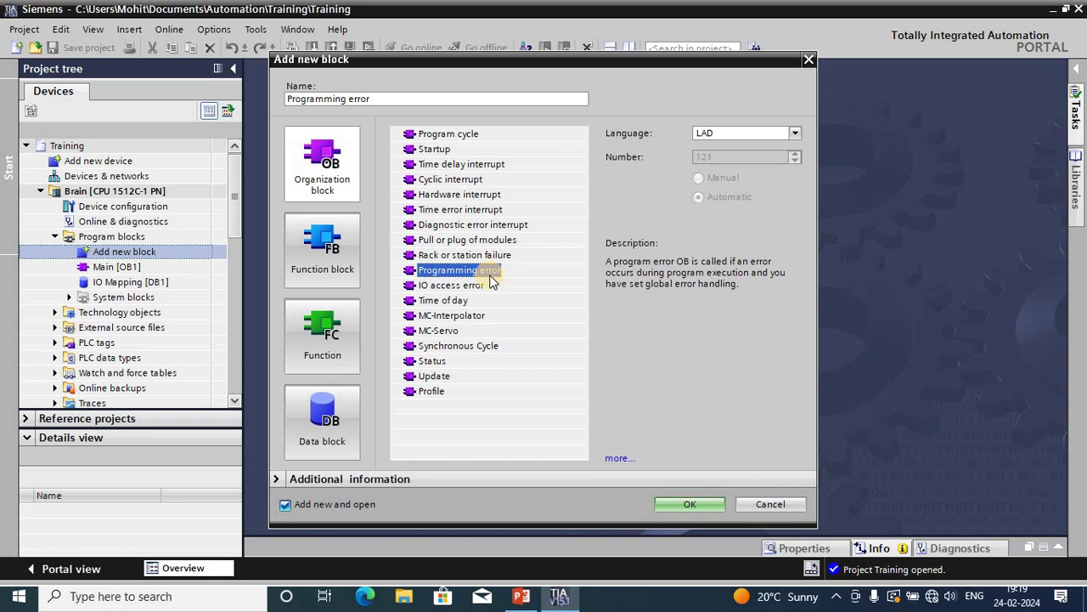
click(478, 290)
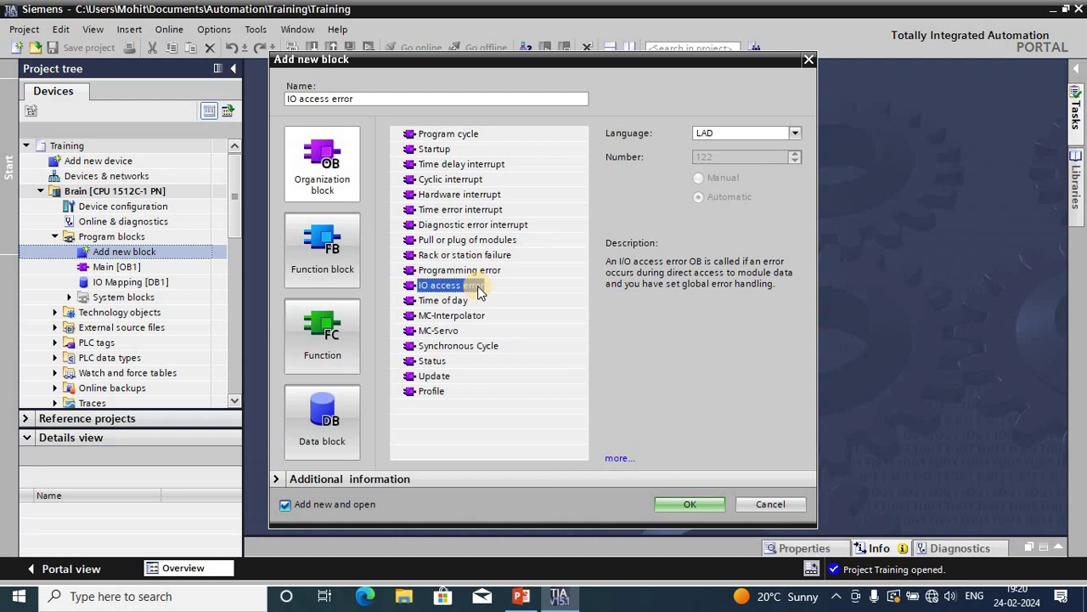
- Review the block numbers of the organization blocks from Time of day through Profile
click(437, 304)
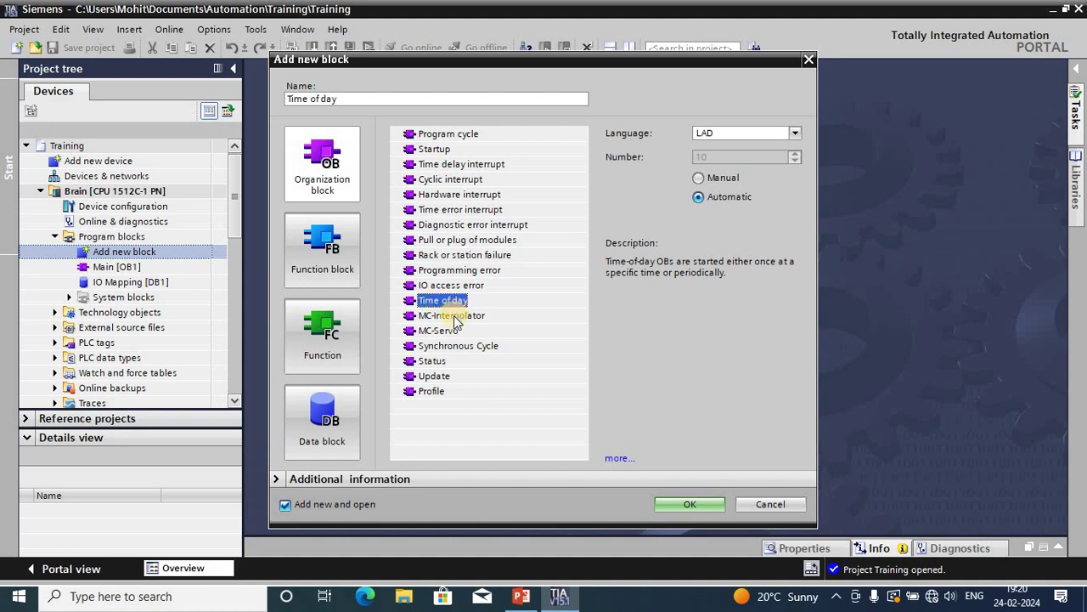
click(455, 316)
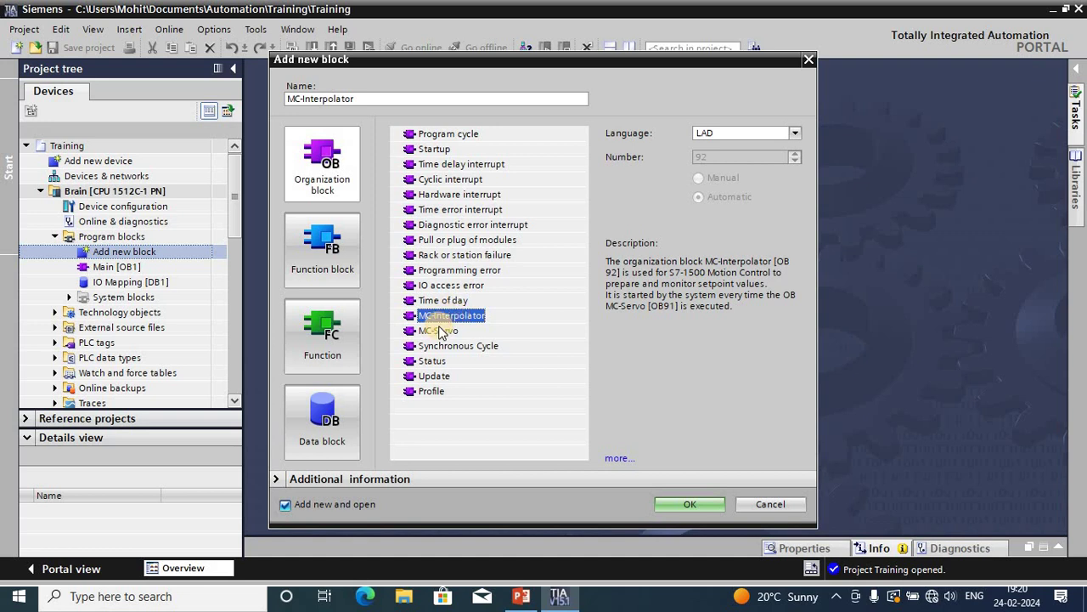
click(439, 333)
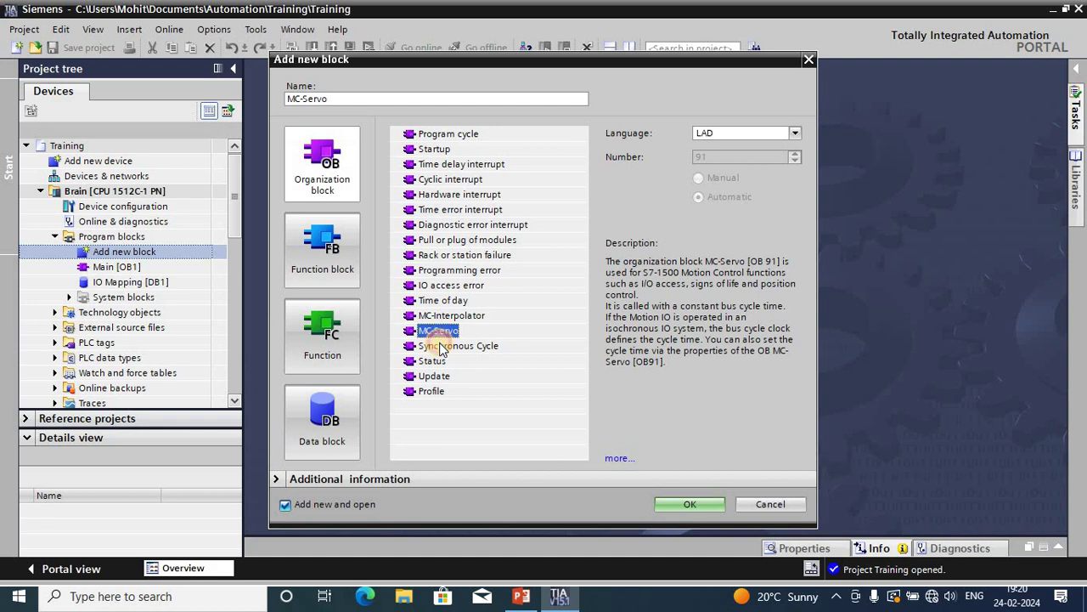
click(441, 346)
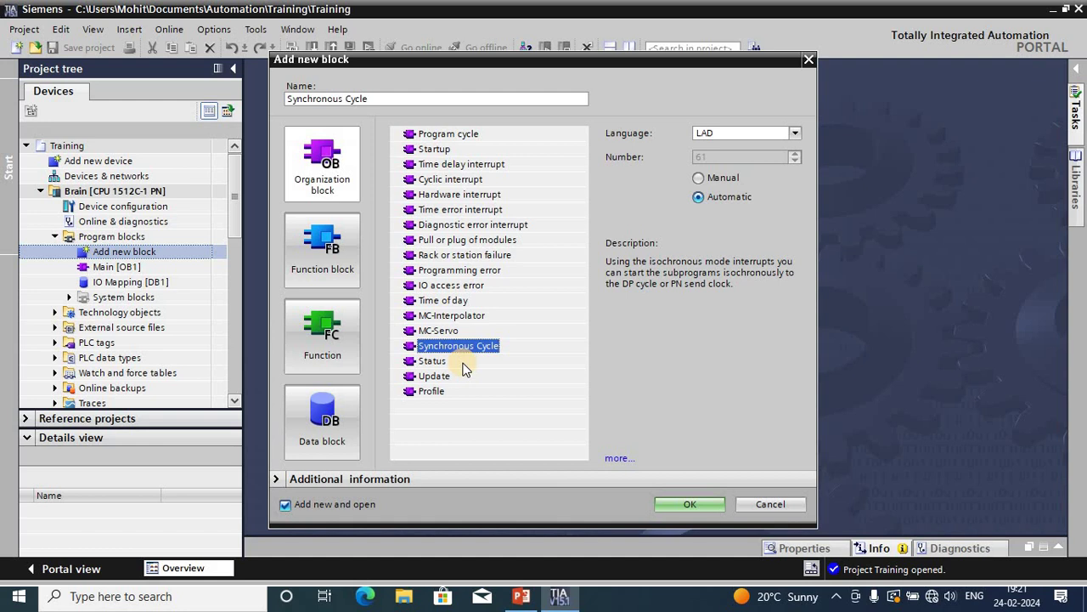
click(444, 364)
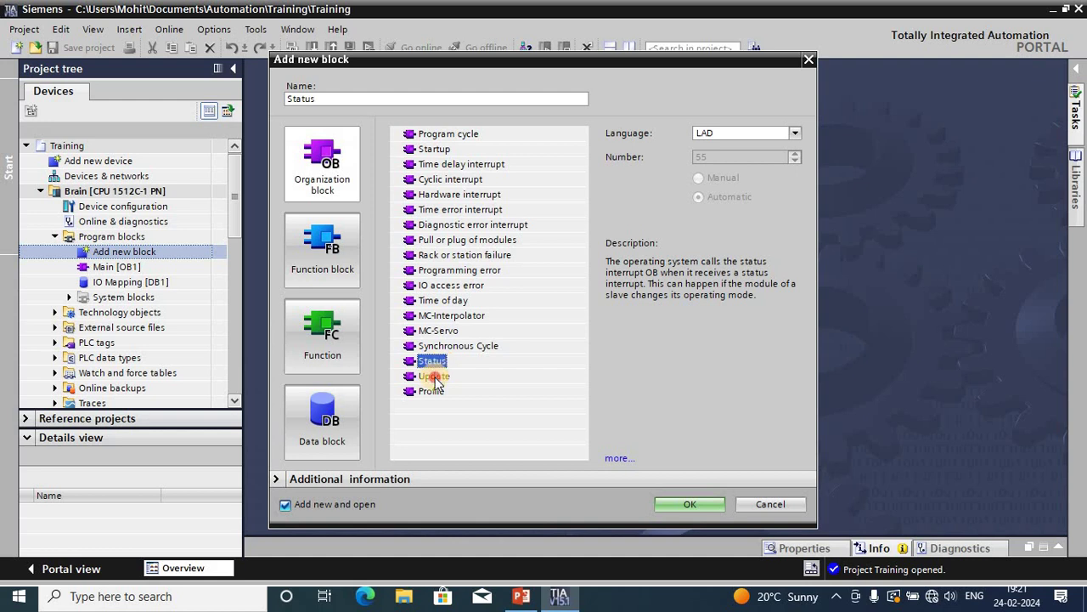
click(435, 377)
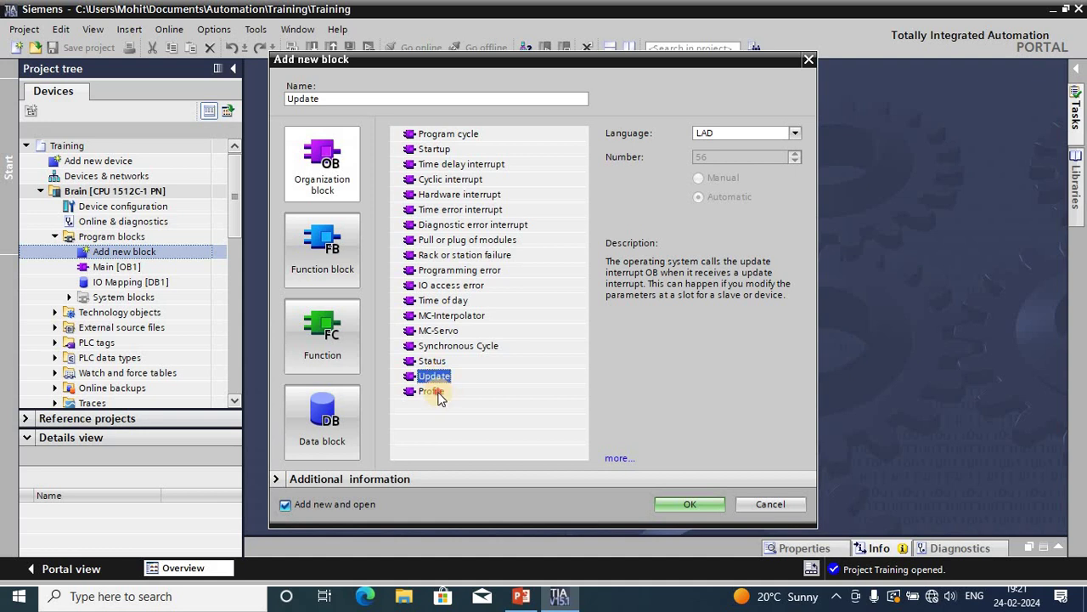
click(432, 392)
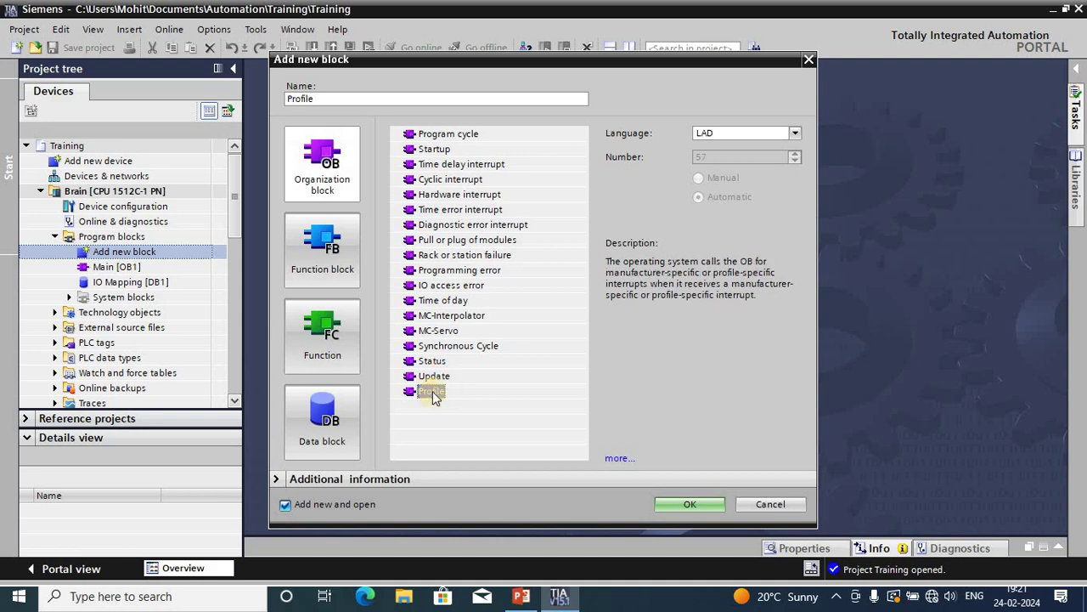